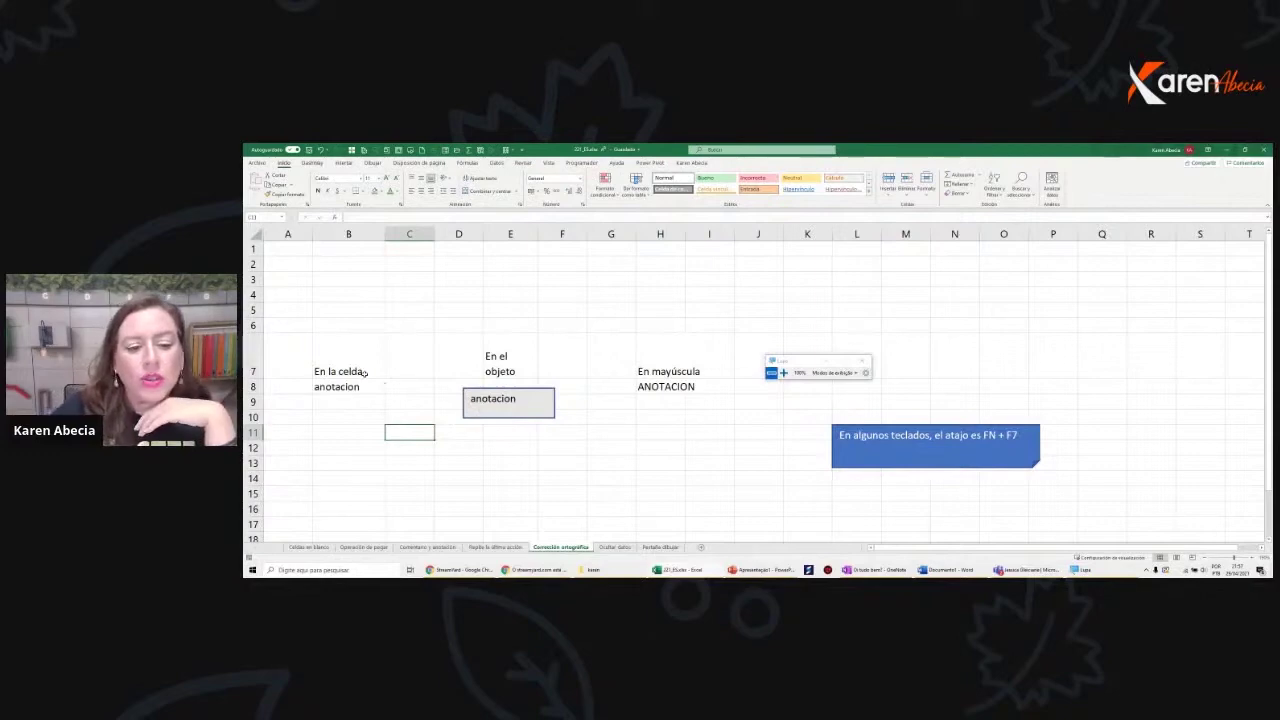
Enter the misspelled word pruevva in cell B8
{"action": "left_click", "coordinate": [366, 386]}
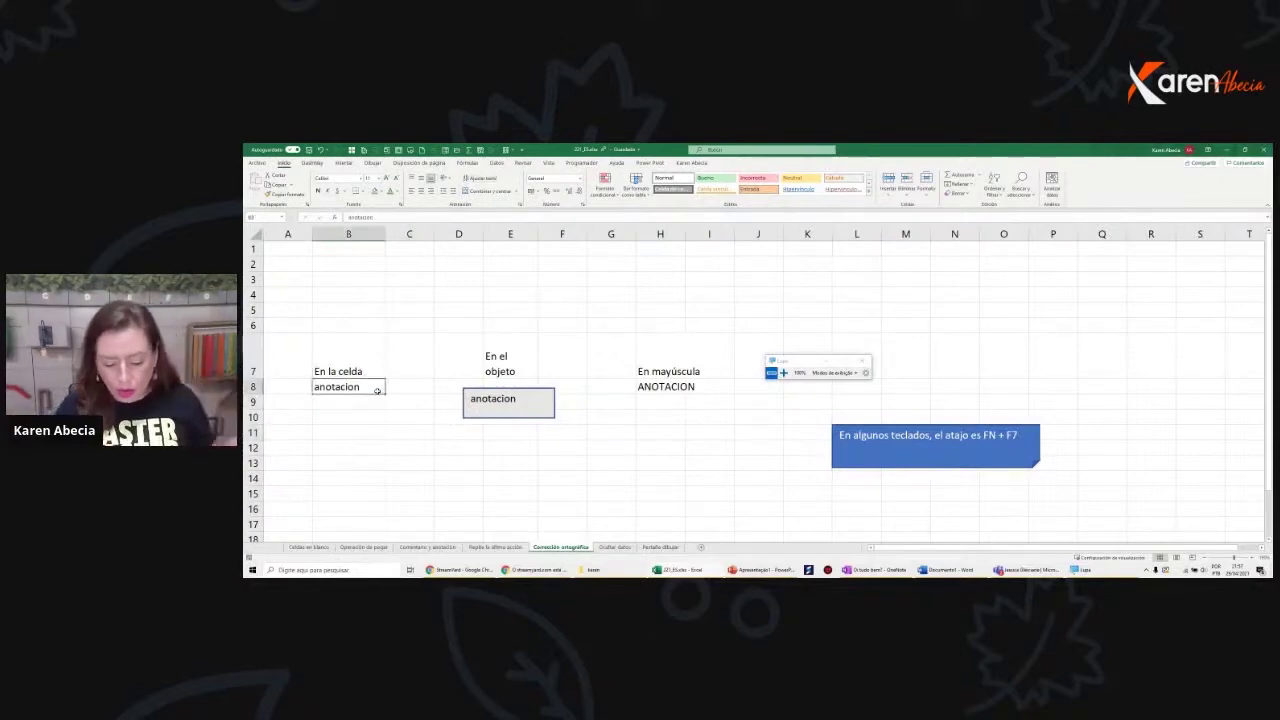
{"action": "type", "text": "pruevva"}
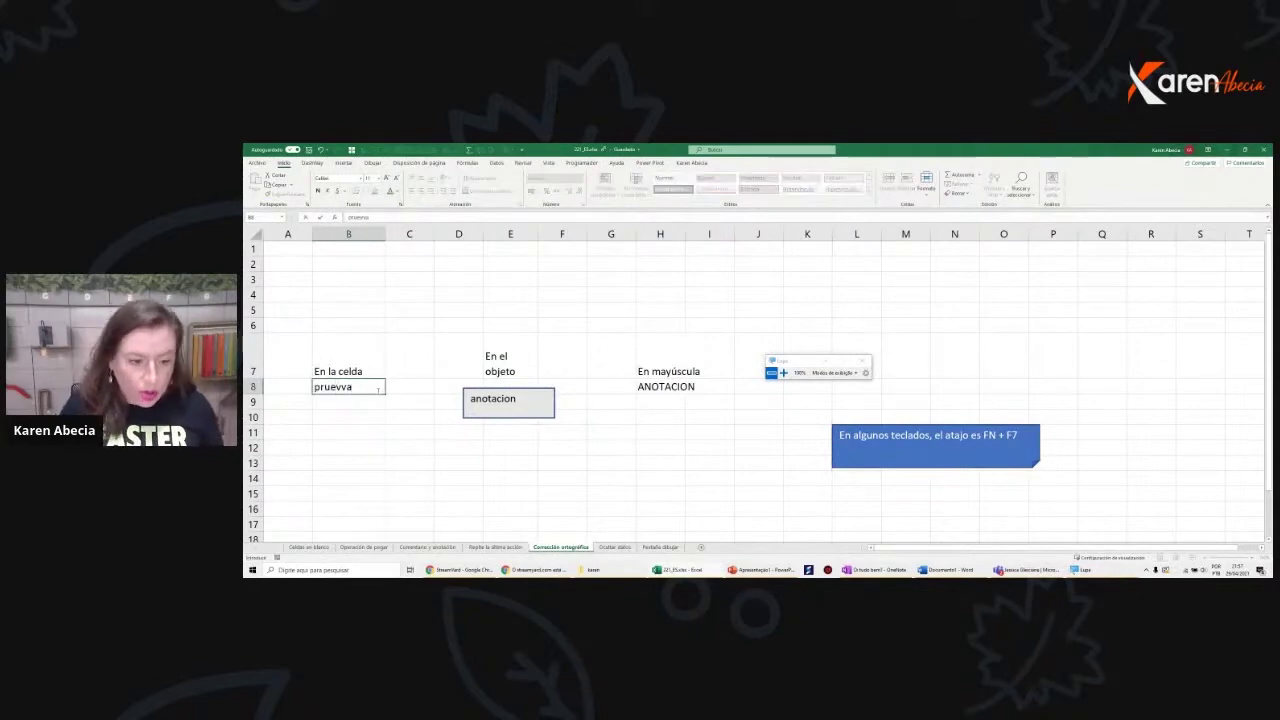
{"action": "key", "text": "Return"}
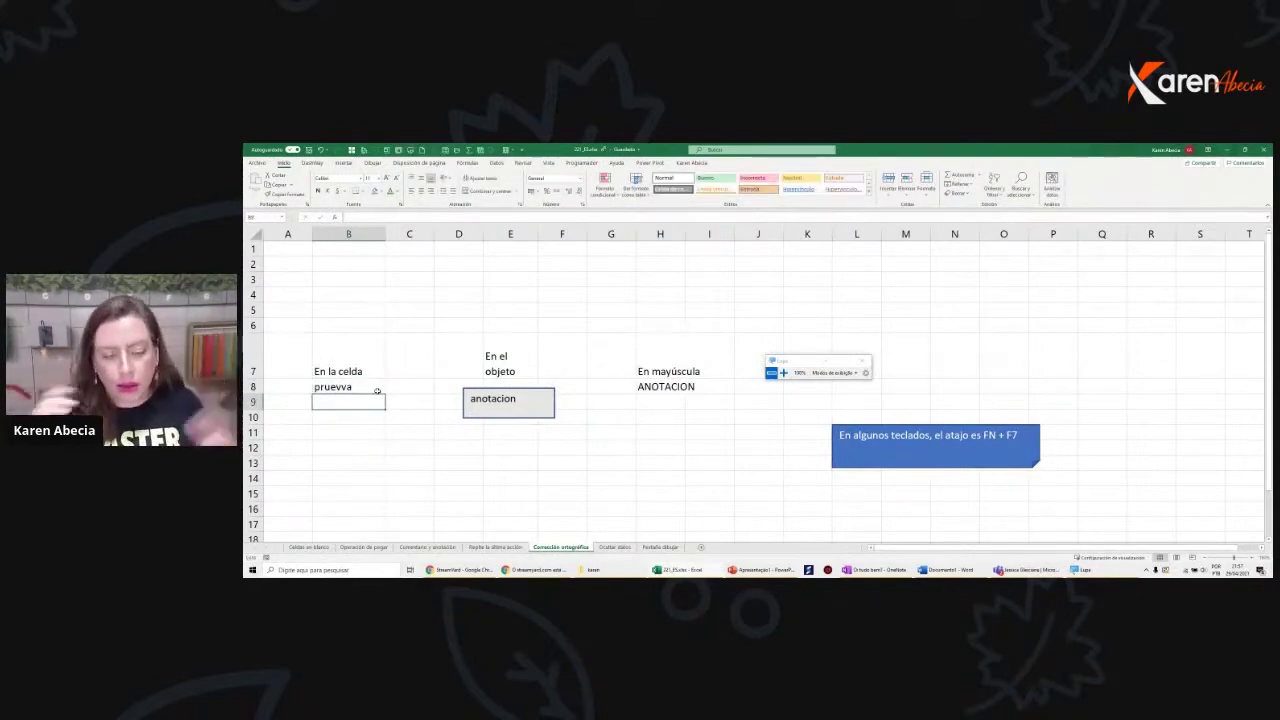
Change the text box's contents to the misspelling almuerzzo
{"action": "left_click", "coordinate": [488, 368]}
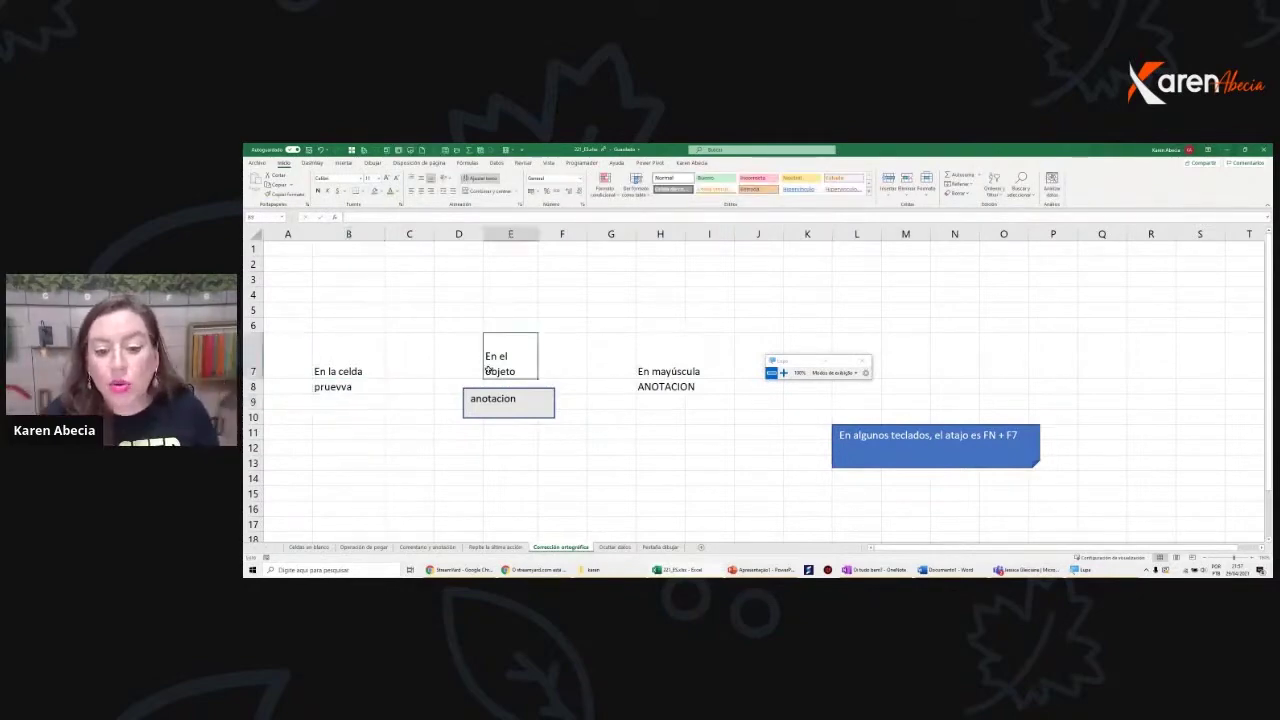
{"action": "left_click_drag", "start_coordinate": [505, 416], "coordinate": [509, 427]}
{"action": "type", "text": "almuerzzo"}
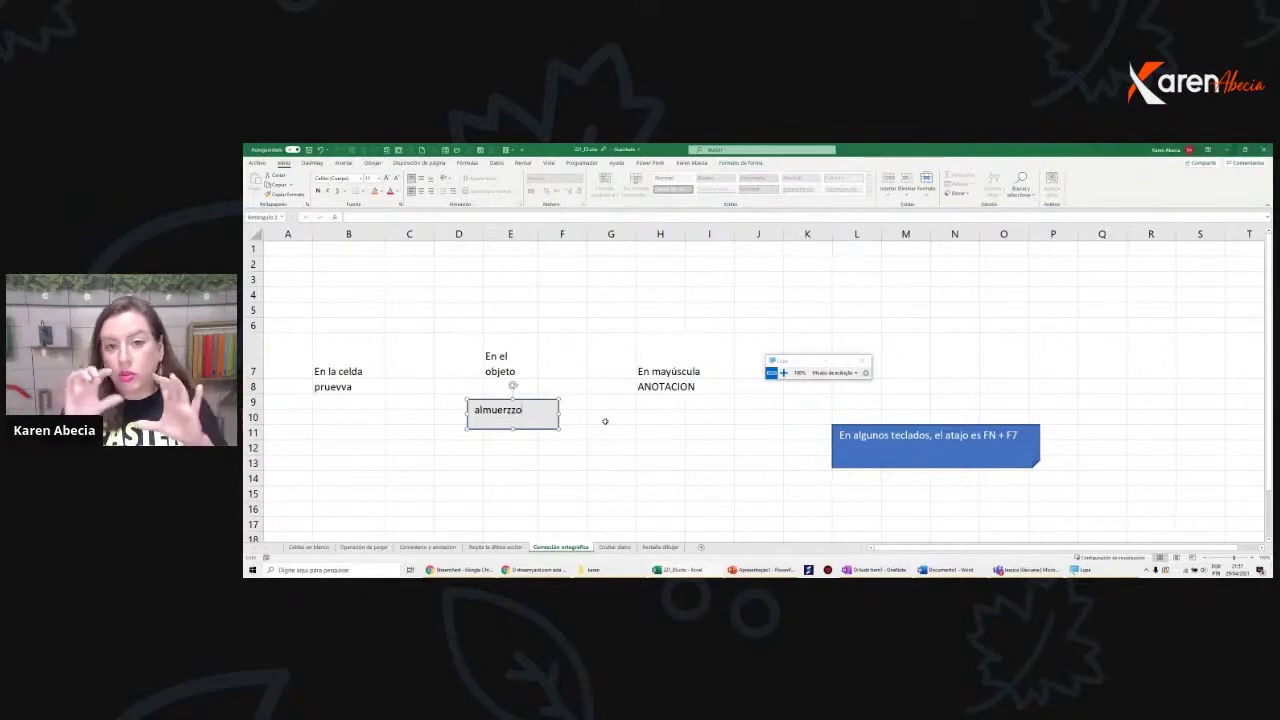
{"action": "left_click", "coordinate": [660, 396]}
Enter the misspelled word CENNA in cell H8
{"action": "left_click", "coordinate": [660, 388]}
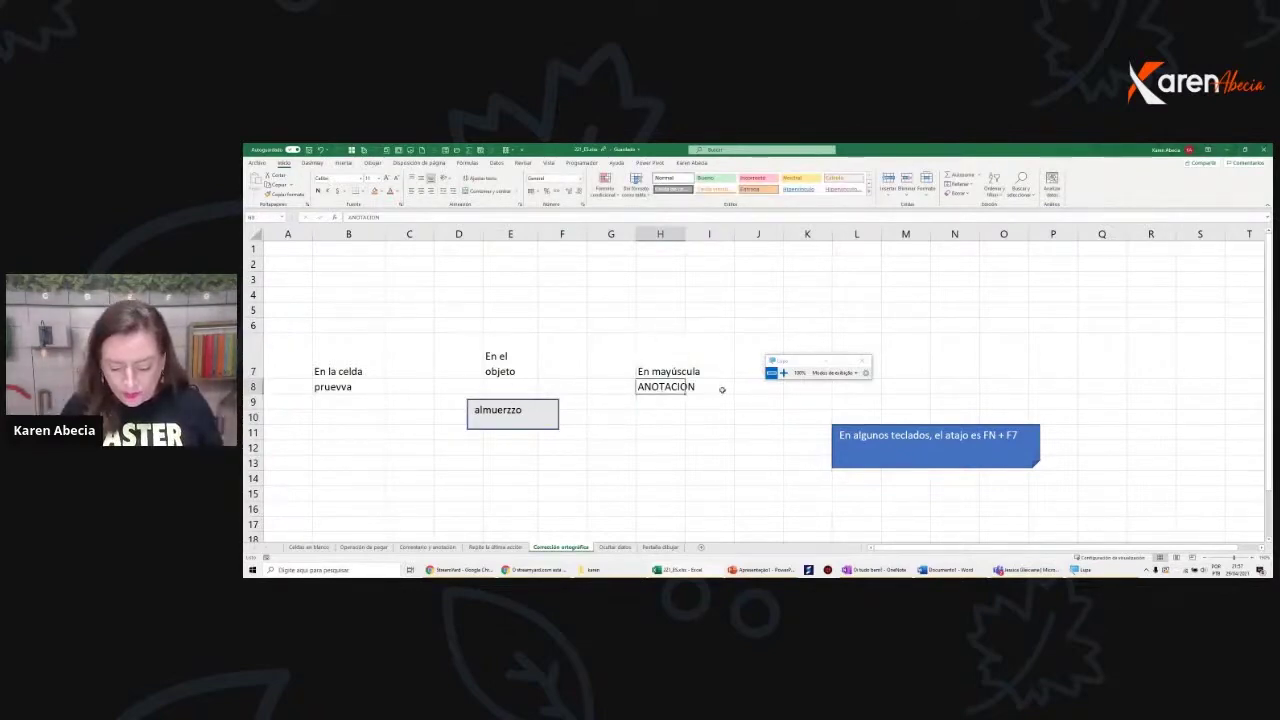
{"action": "type", "text": "CENNA"}
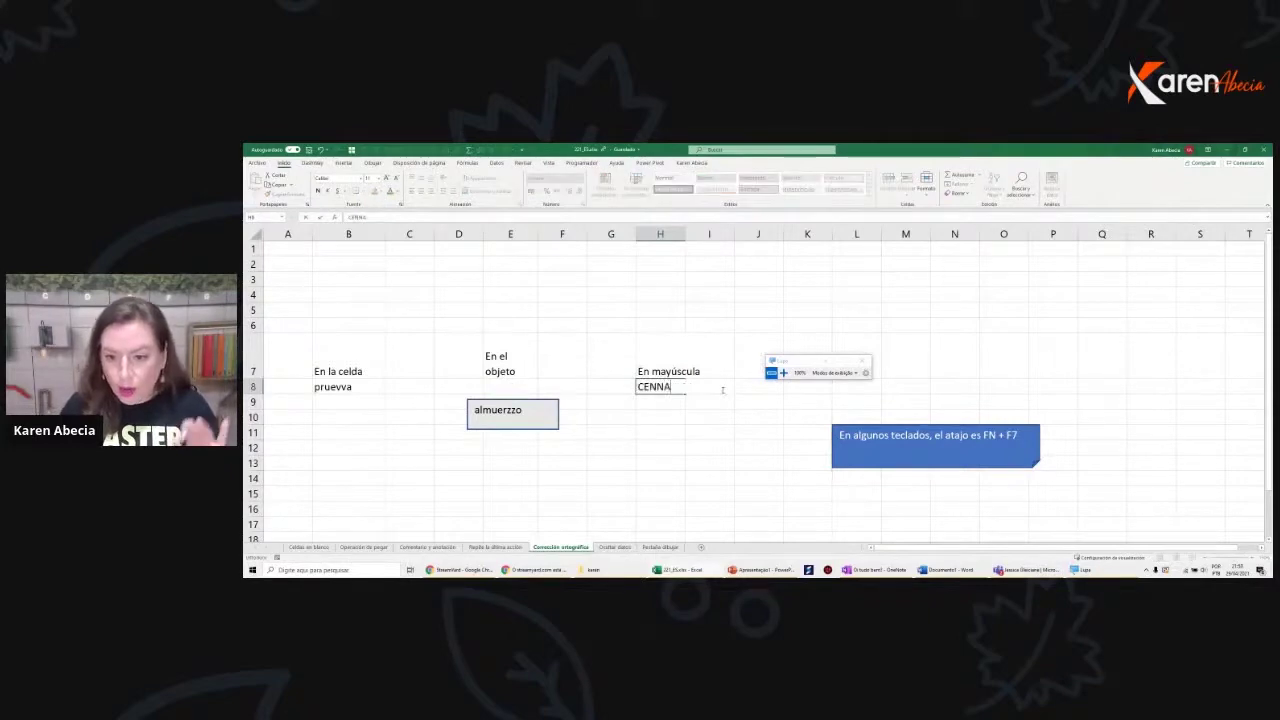
{"action": "key", "text": "Return"}
{"action": "left_click", "coordinate": [660, 390]}
{"action": "left_click", "coordinate": [650, 428]}
{"action": "left_click", "coordinate": [567, 279]}
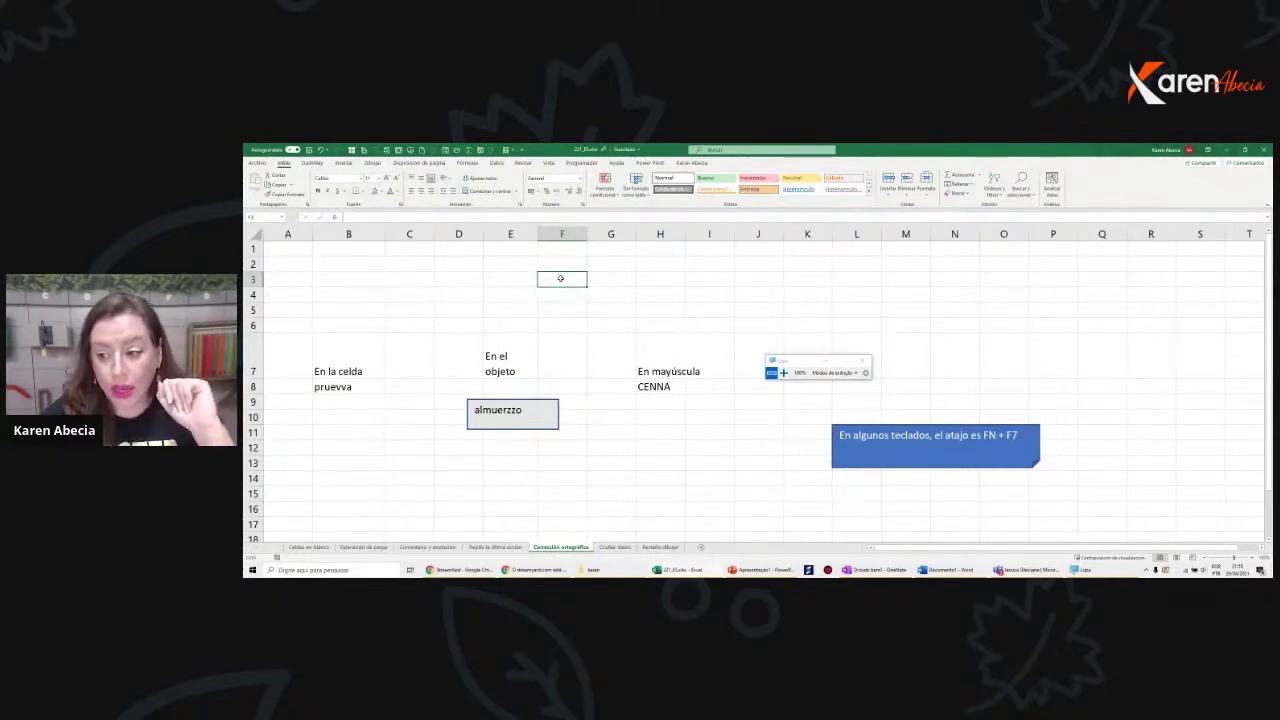
{"action": "key", "text": "F7"}
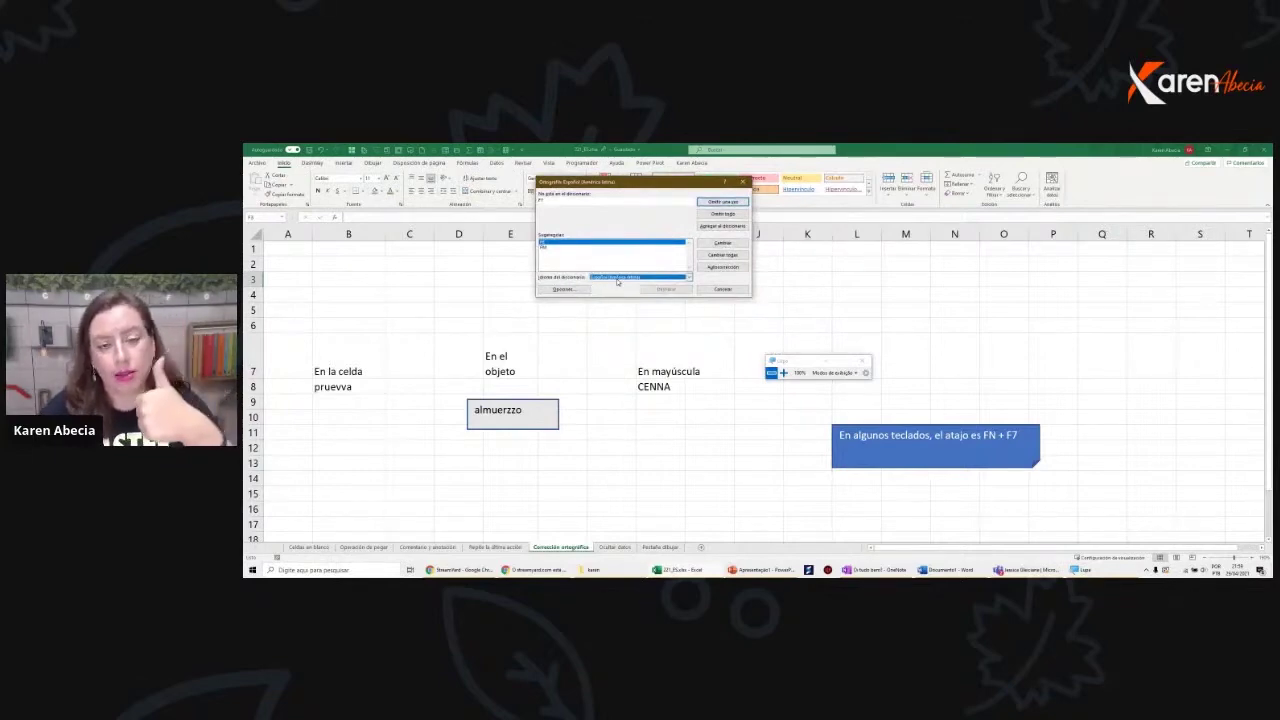
Start a fresh F7 spell check from cell B2, which flags F7 as unknown
{"action": "left_click", "coordinate": [742, 182]}
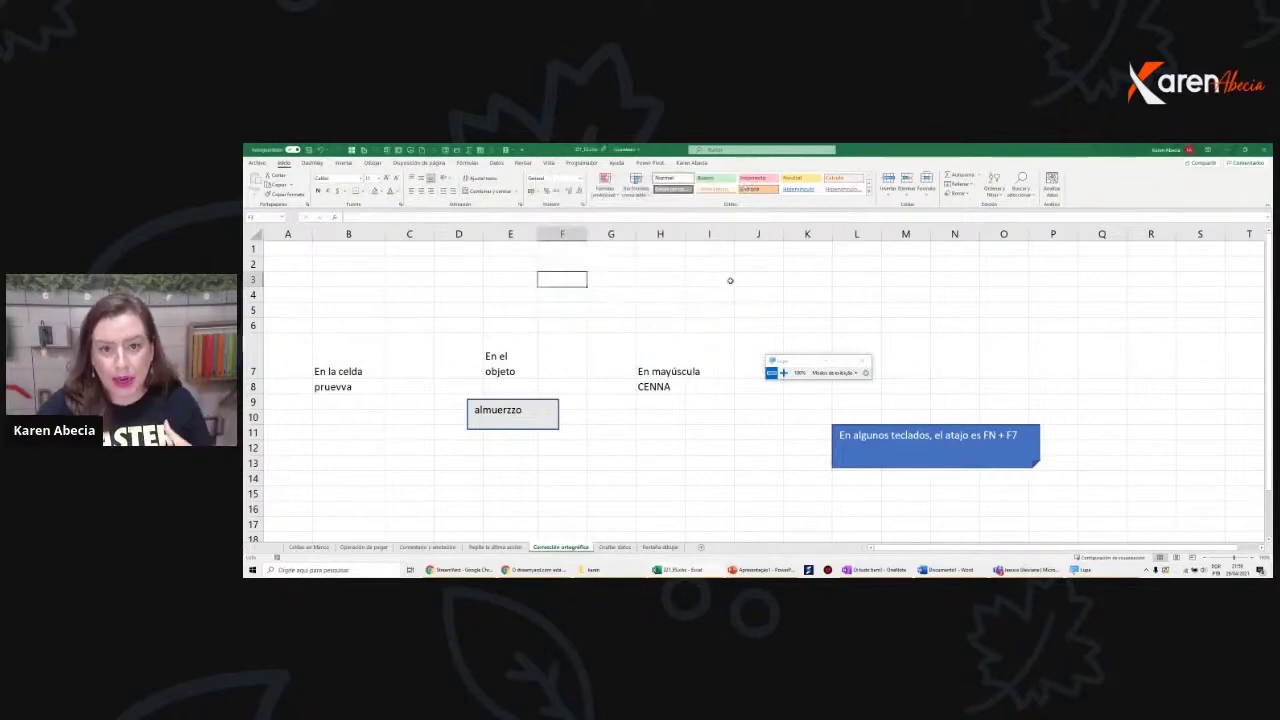
{"action": "left_click", "coordinate": [726, 282]}
{"action": "left_click", "coordinate": [834, 283]}
{"action": "left_click", "coordinate": [643, 388]}
{"action": "left_click", "coordinate": [512, 365]}
{"action": "left_click", "coordinate": [596, 431]}
{"action": "left_click", "coordinate": [376, 265]}
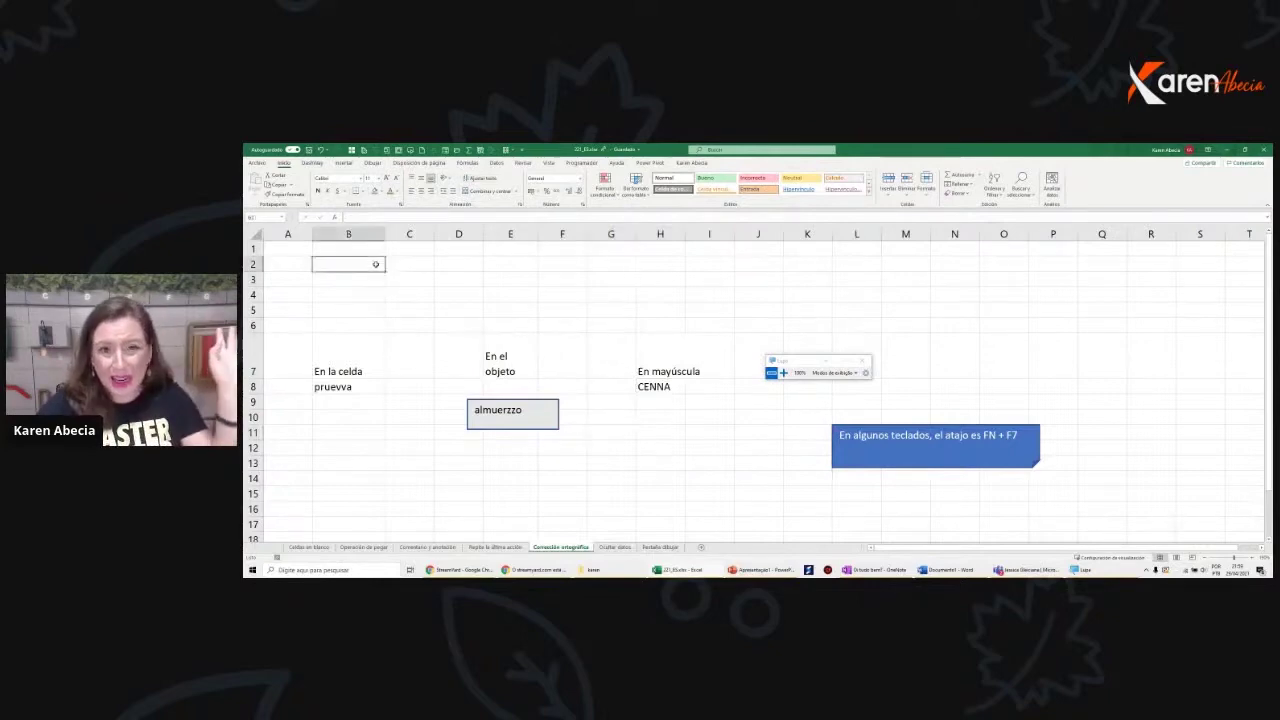
{"action": "key", "text": "F7"}
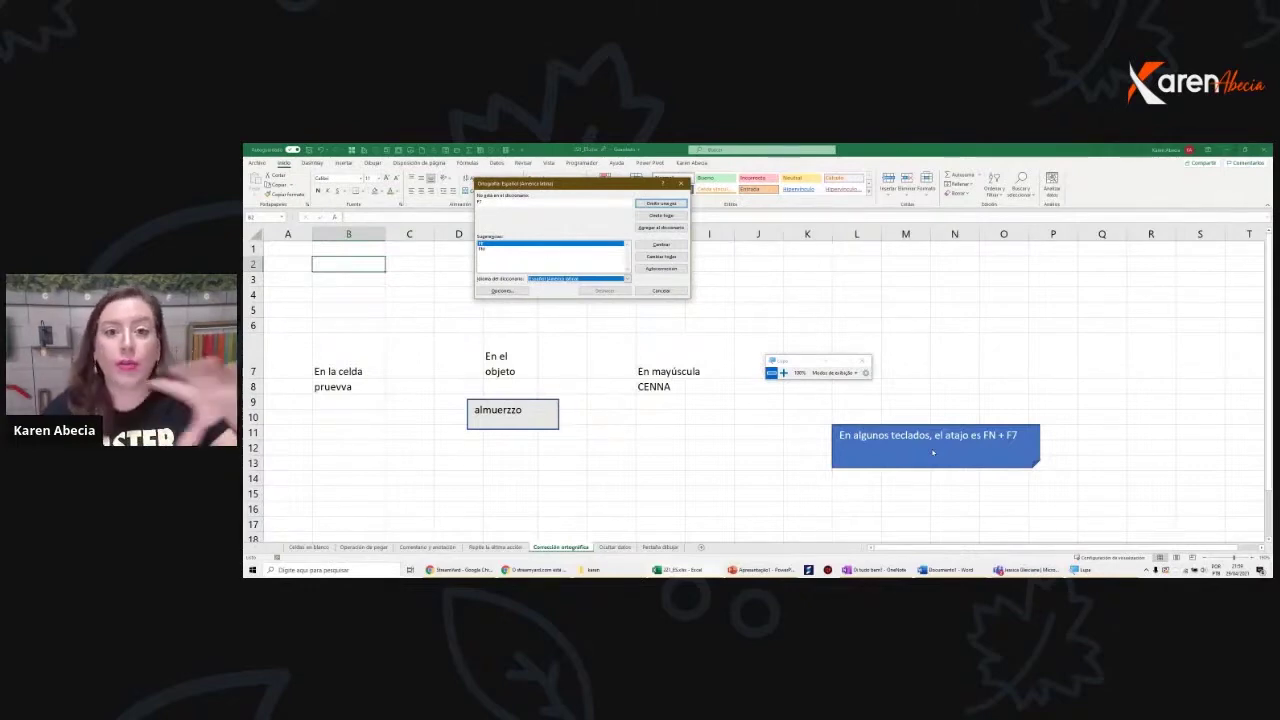
{"action": "key", "text": "super+plus"}
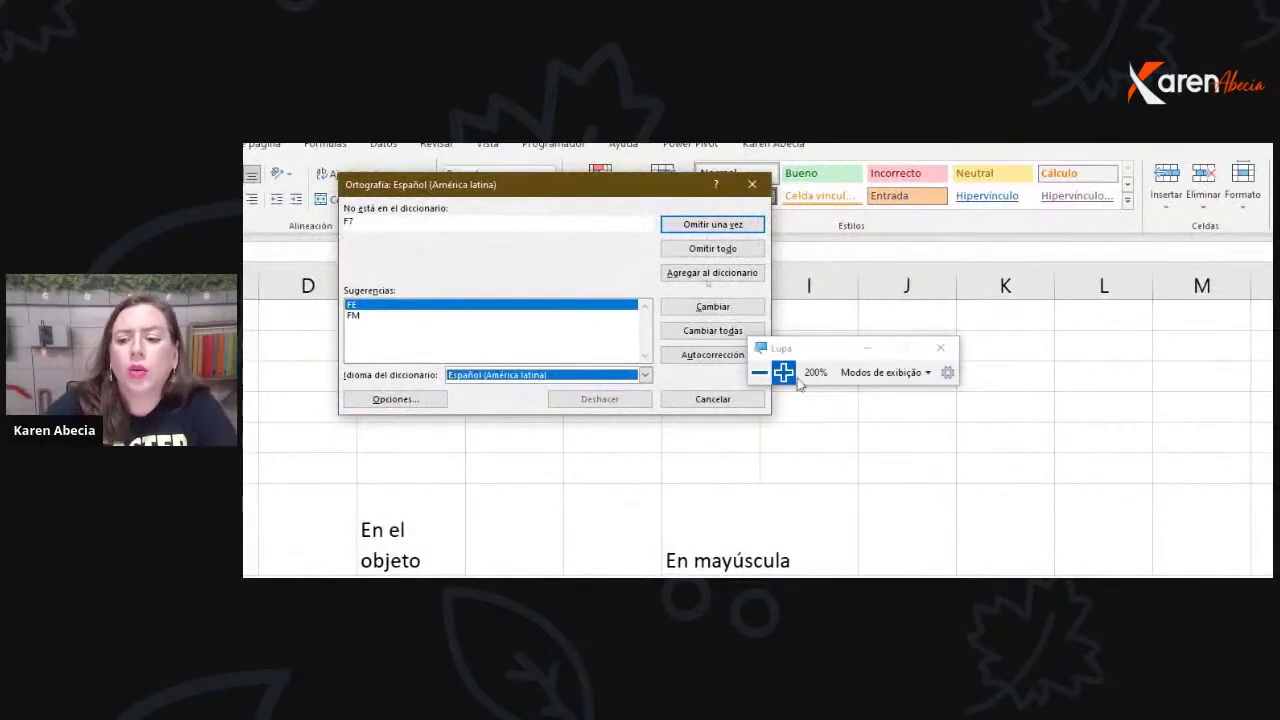
Skip F7, then correct almuerzzo to almuerzo, pruevva to prueba, and CENNA to CENA
{"action": "left_click", "coordinate": [678, 225]}
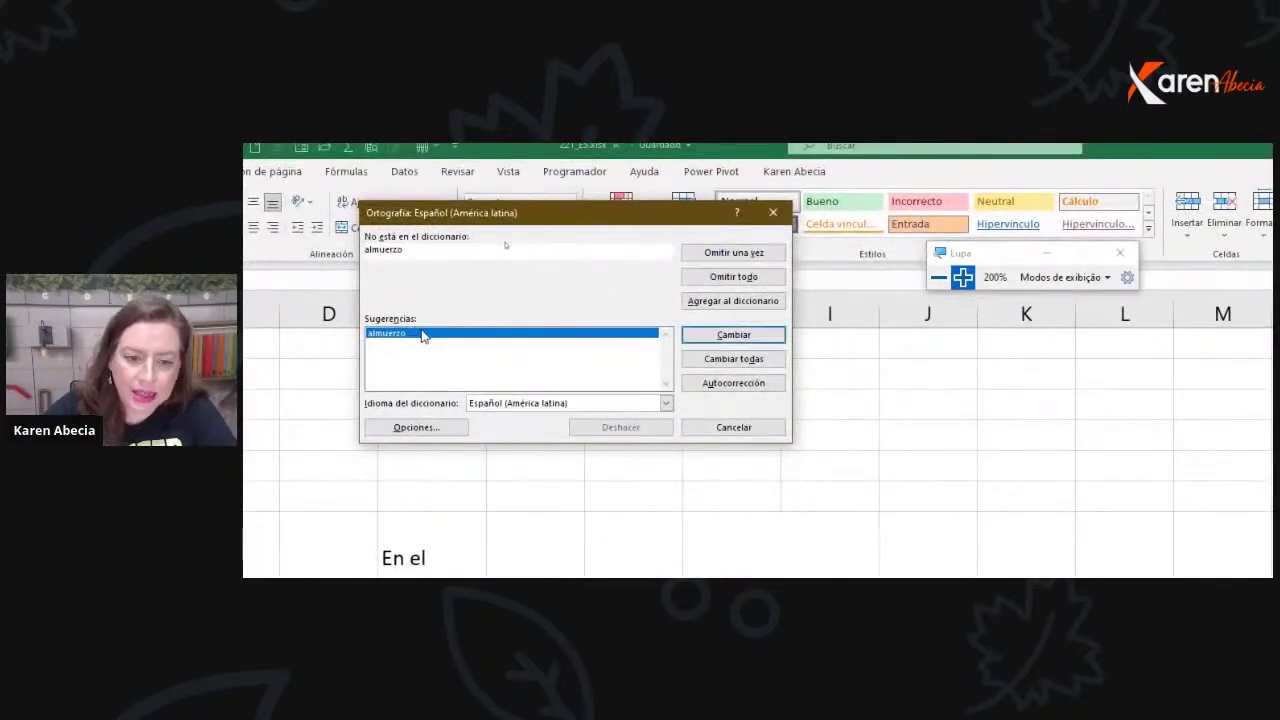
{"action": "left_click", "coordinate": [733, 335]}
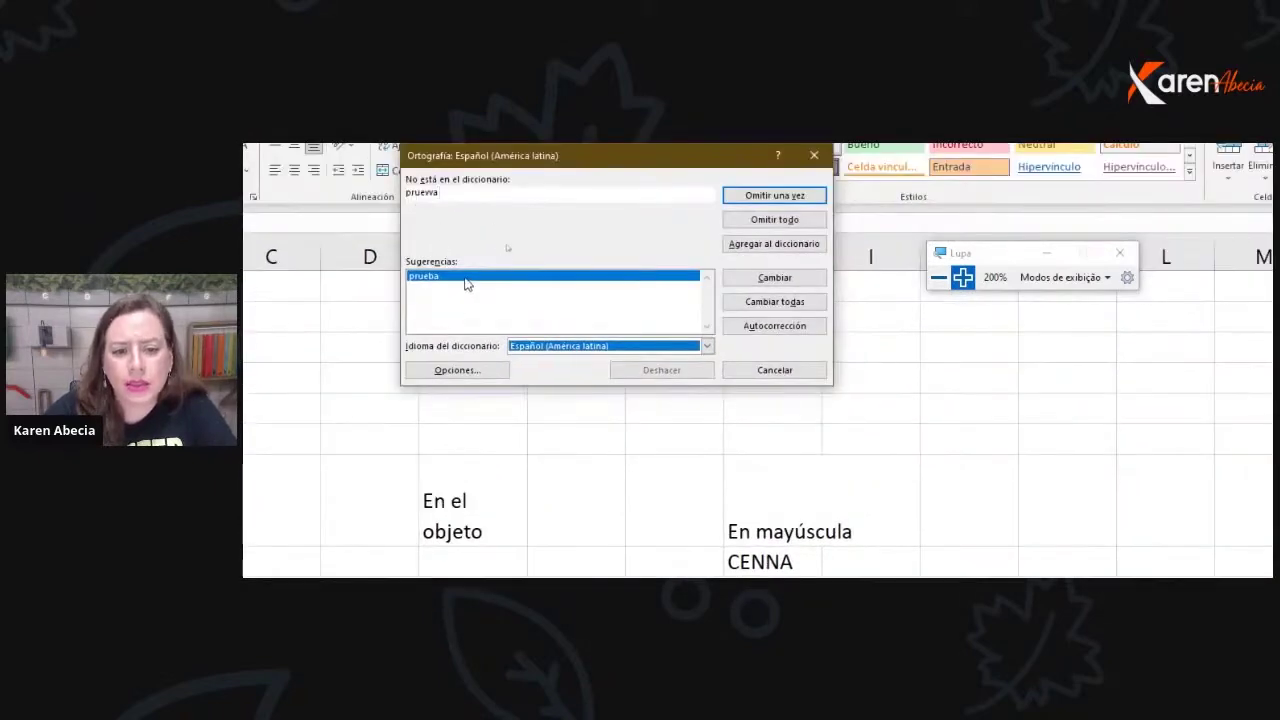
{"action": "left_click", "coordinate": [749, 279]}
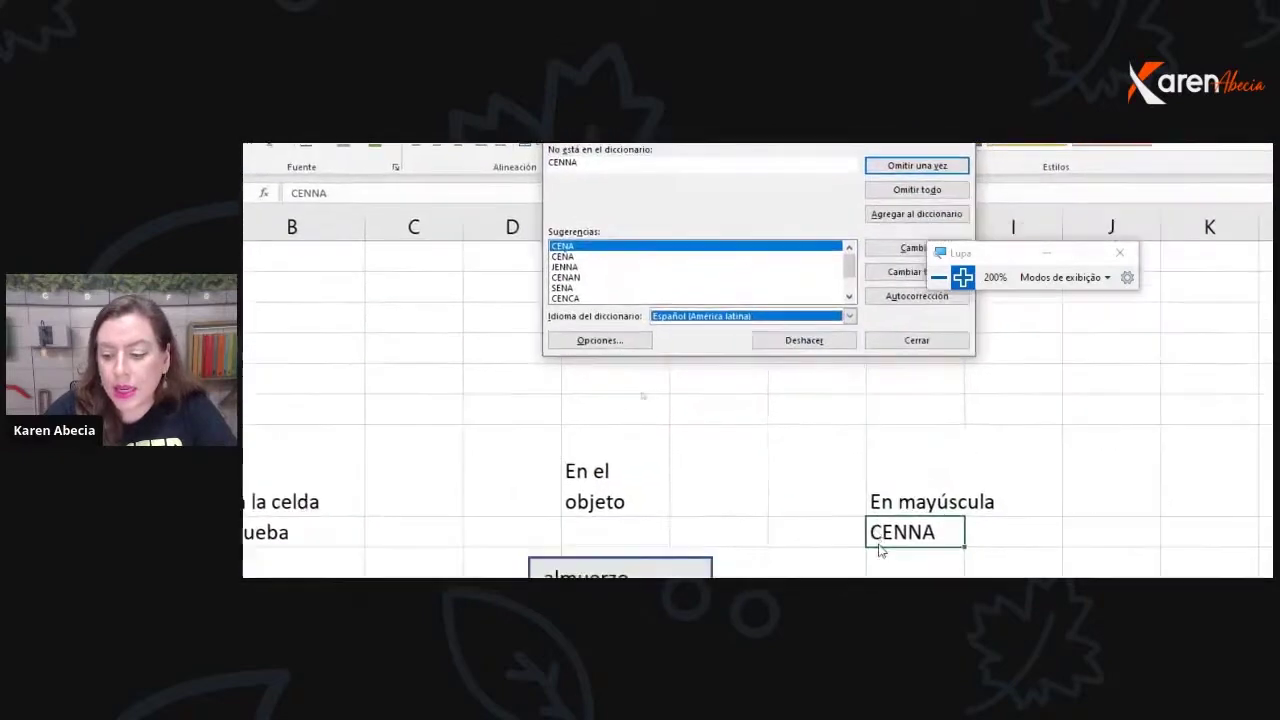
{"action": "left_click", "coordinate": [597, 273]}
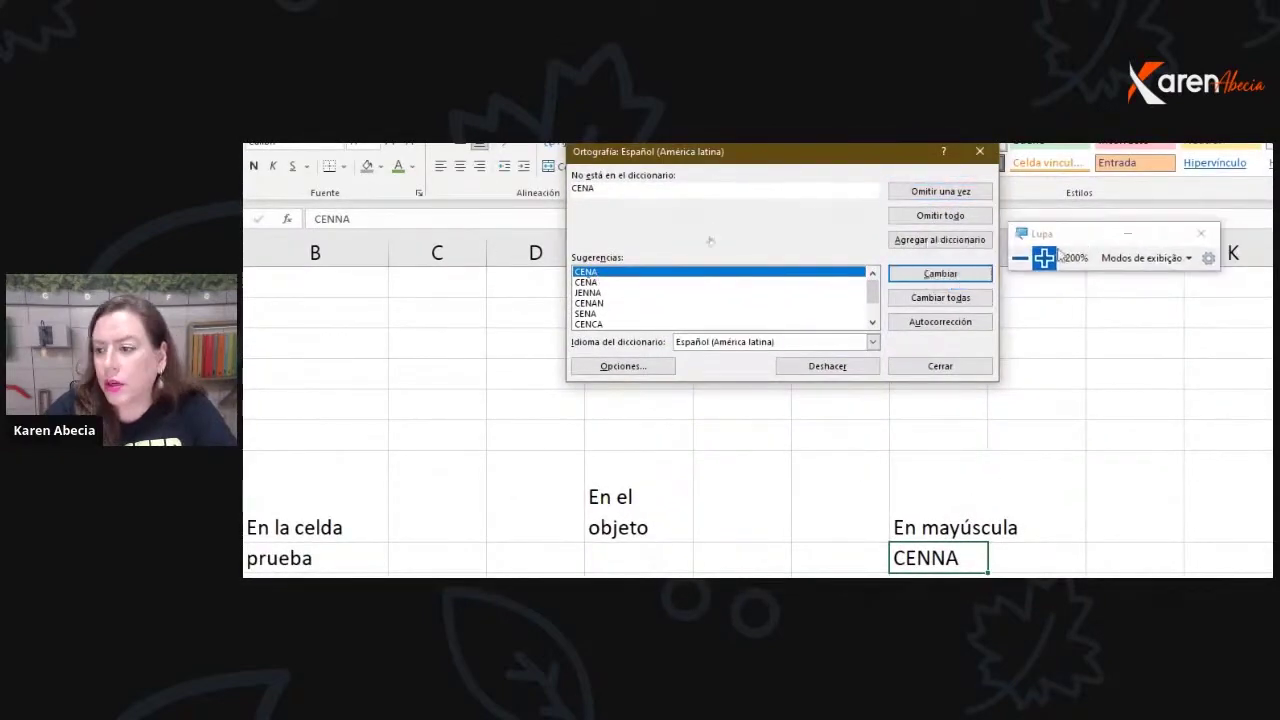
{"action": "left_click", "coordinate": [896, 277]}
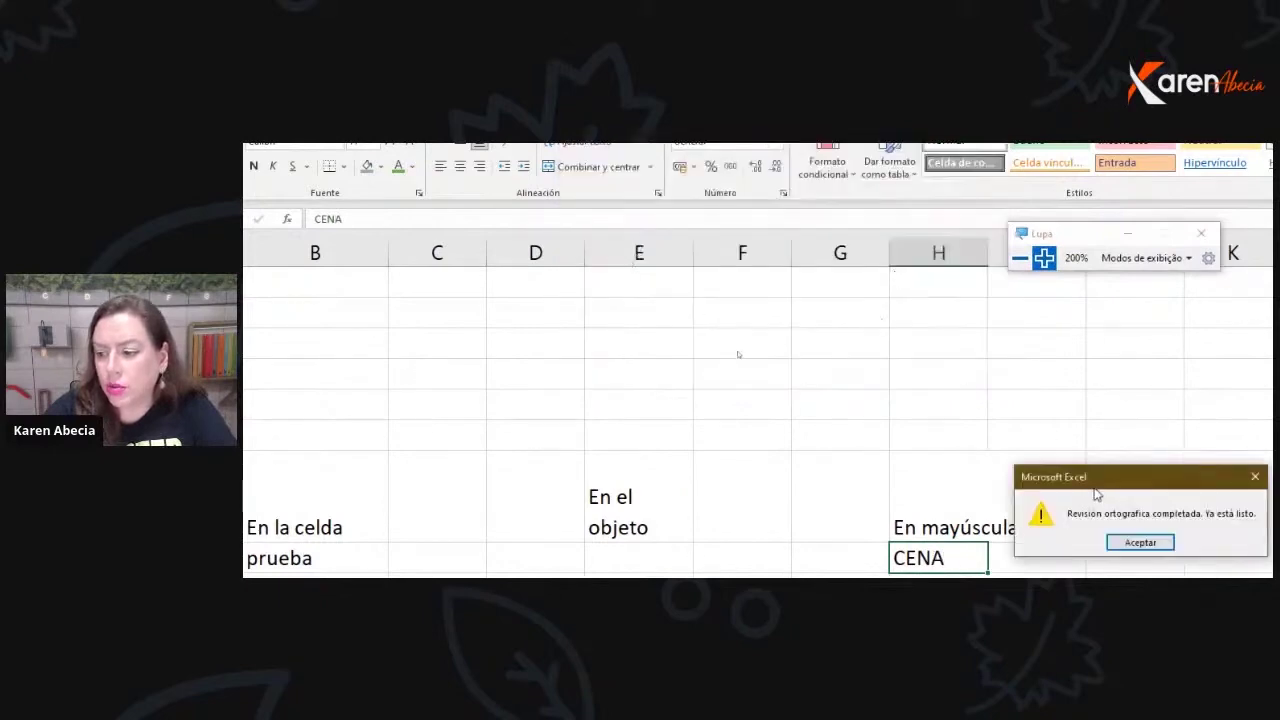
{"action": "left_click", "coordinate": [579, 384]}
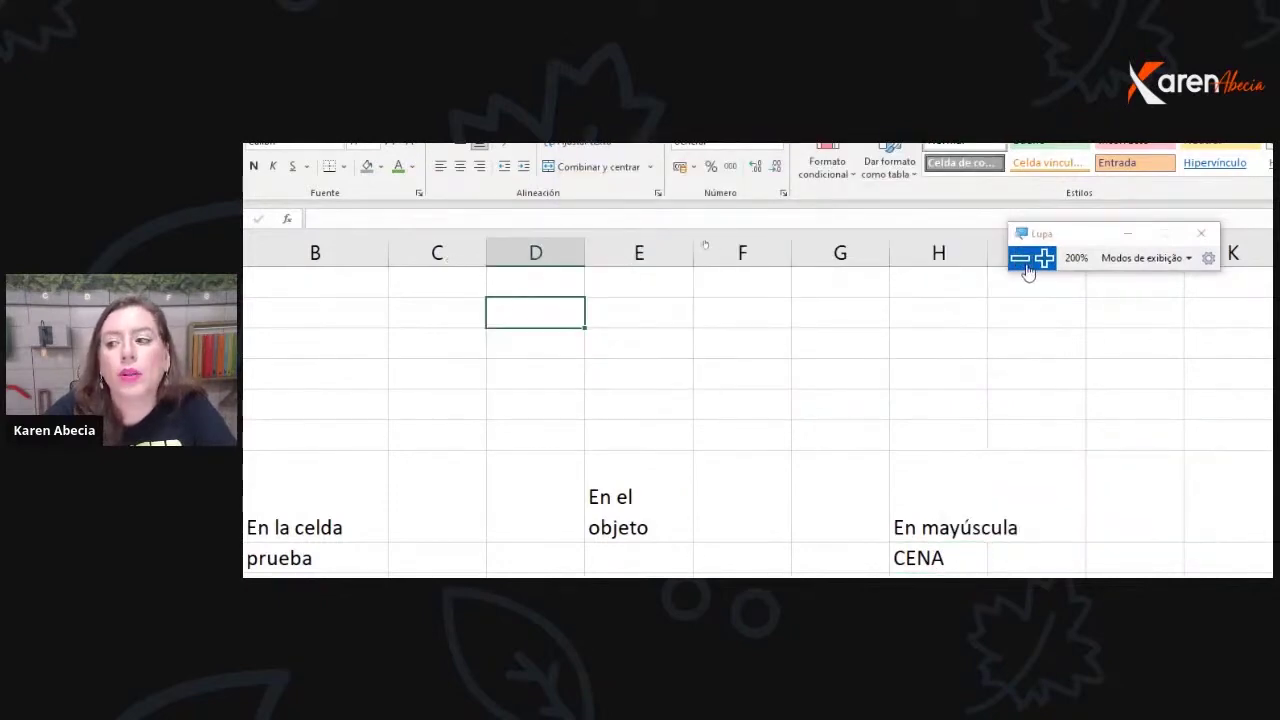
Open Excel Options from the File backstage
{"action": "left_click", "coordinate": [1021, 258]}
{"action": "left_click", "coordinate": [767, 250]}
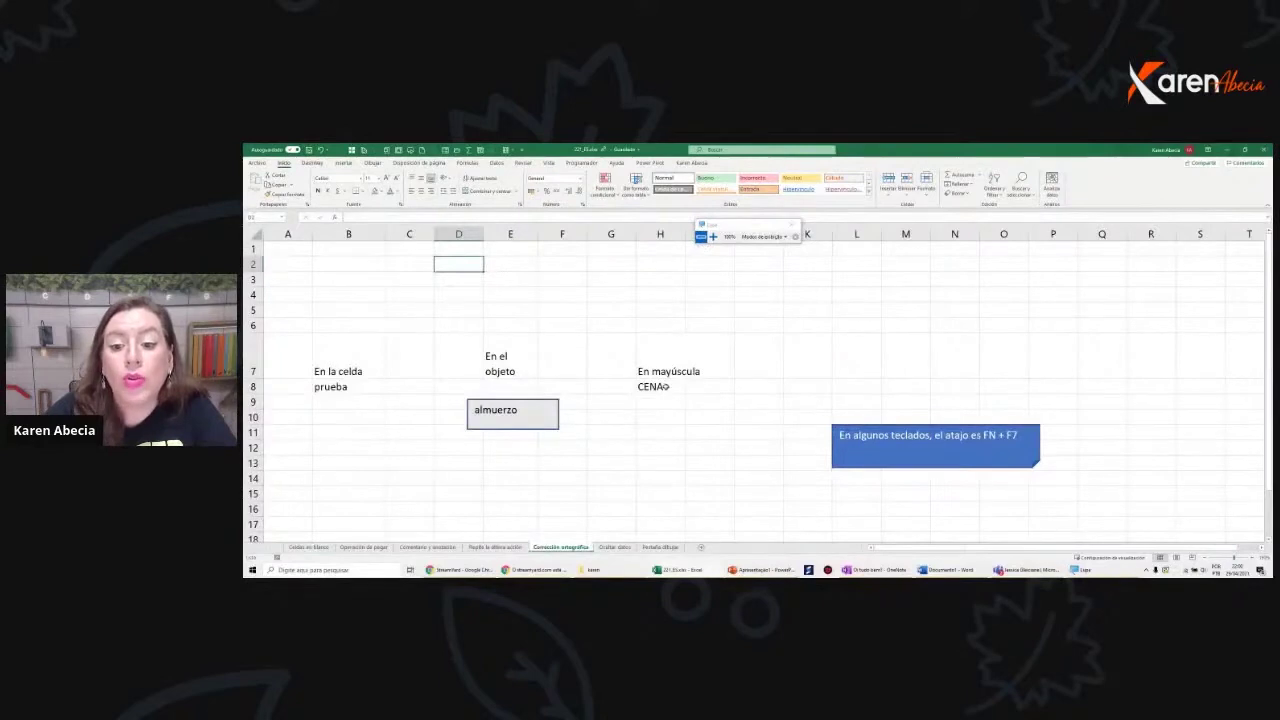
{"action": "left_click", "coordinate": [662, 386]}
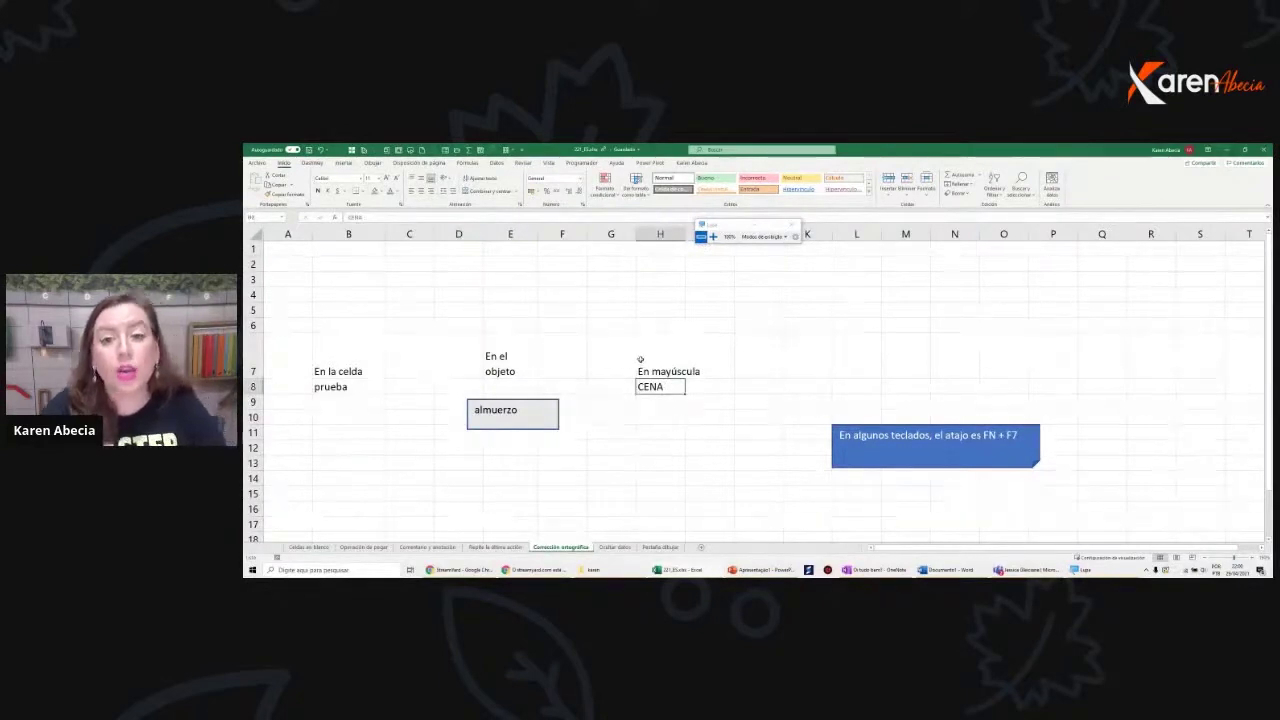
{"action": "scroll", "coordinate": [660, 400], "scroll_direction": "up", "scroll_amount": 2}
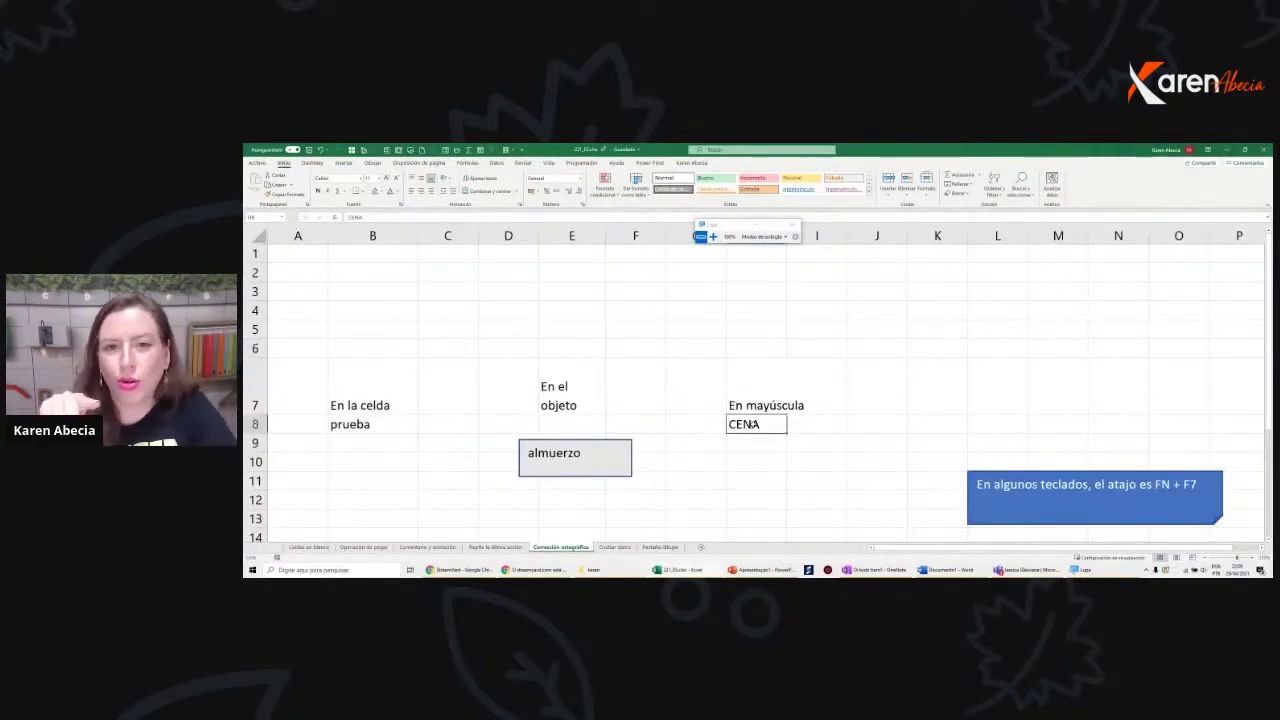
{"action": "left_click", "coordinate": [504, 286]}
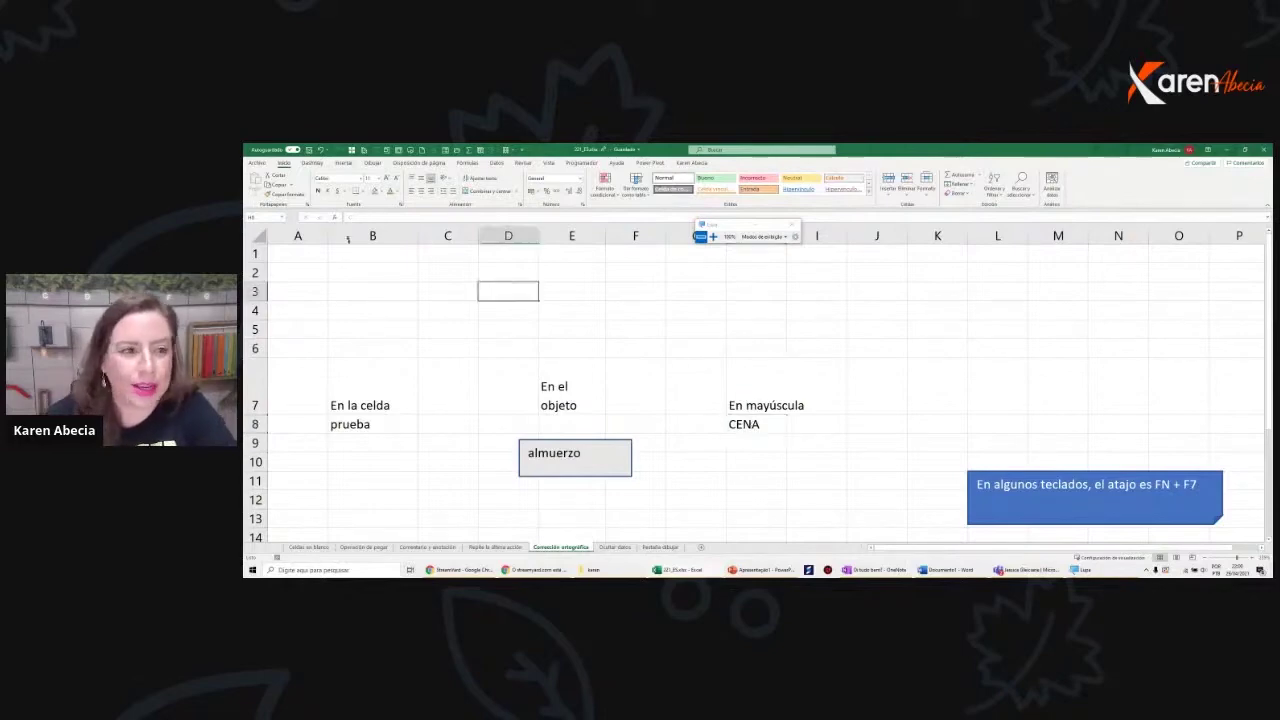
{"action": "left_click", "coordinate": [257, 162]}
{"action": "left_click", "coordinate": [270, 549]}
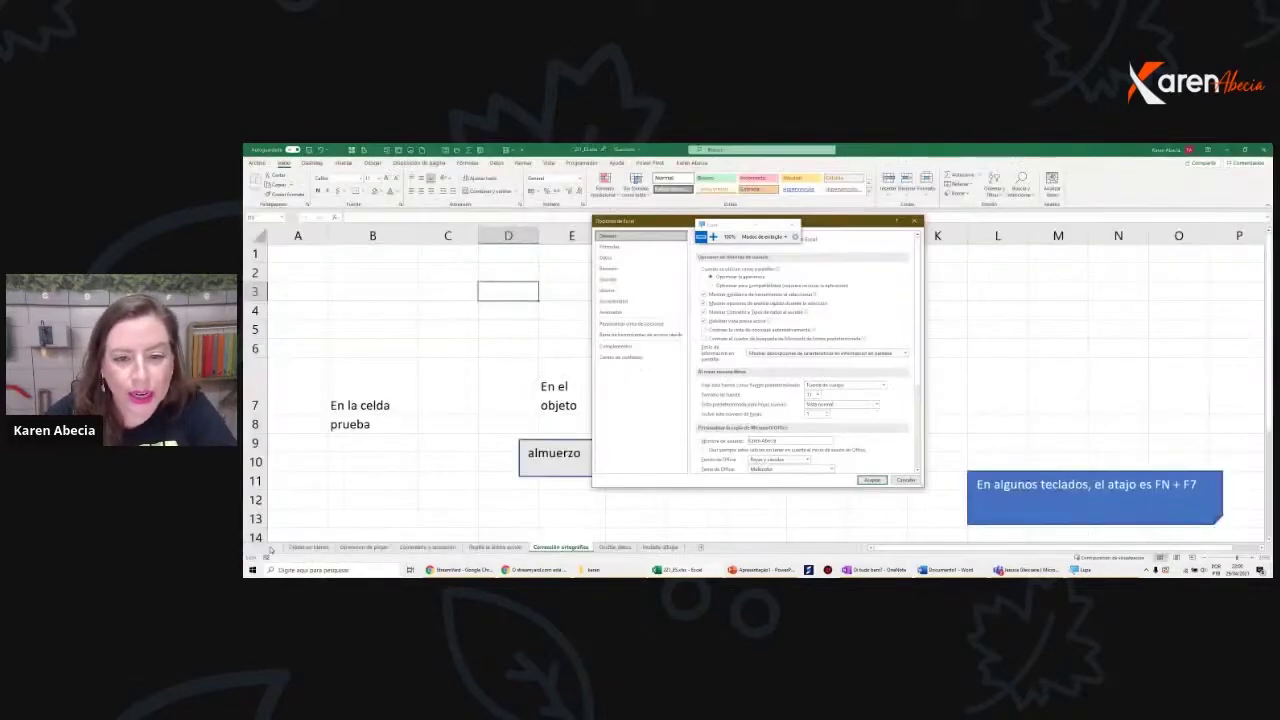
On the Revisión page, uncheck 'Omitir palabras que contengan números' and apply with Aceptar
{"action": "left_click", "coordinate": [635, 269]}
{"action": "left_click", "coordinate": [712, 236]}
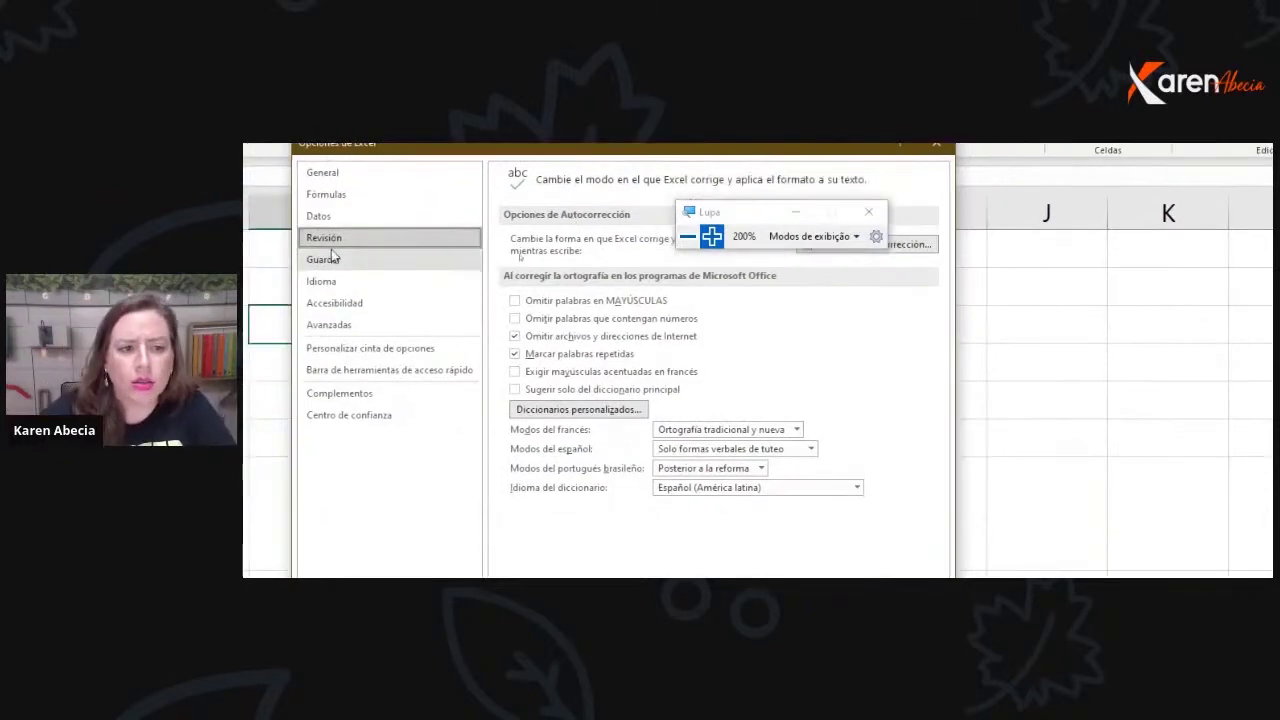
{"action": "left_click", "coordinate": [514, 300]}
{"action": "left_click", "coordinate": [514, 318]}
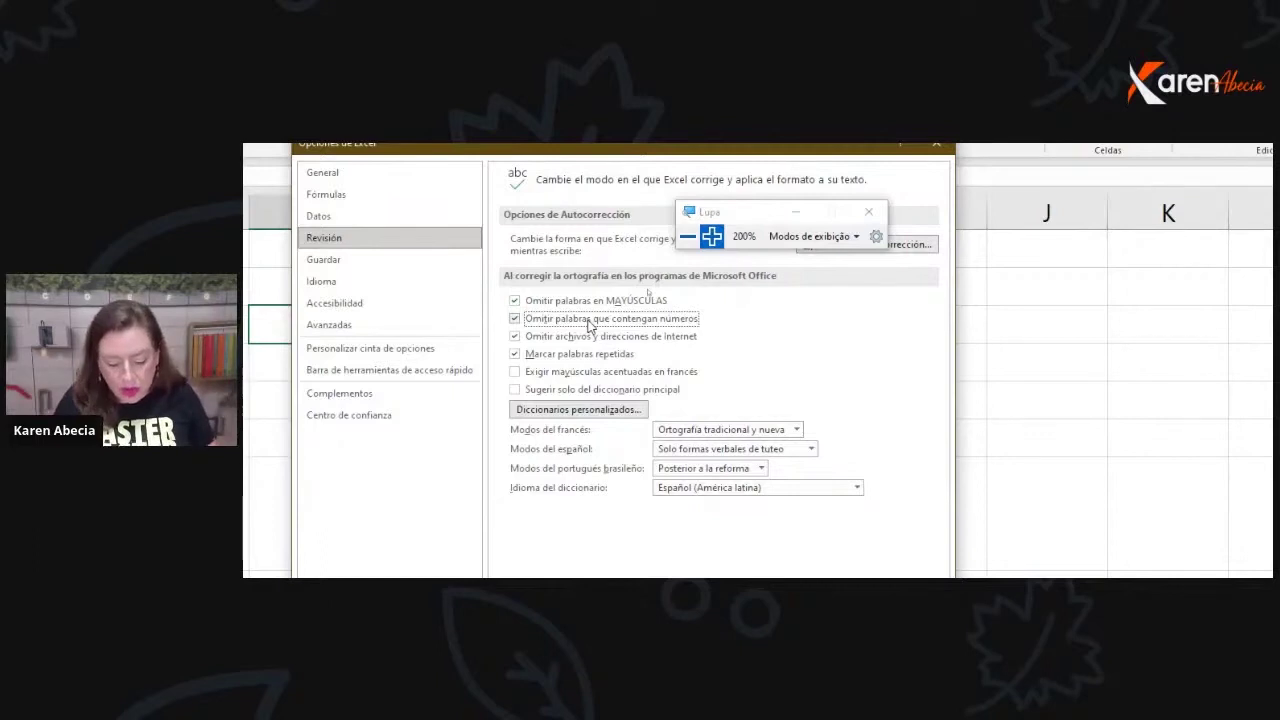
{"action": "left_click", "coordinate": [589, 323]}
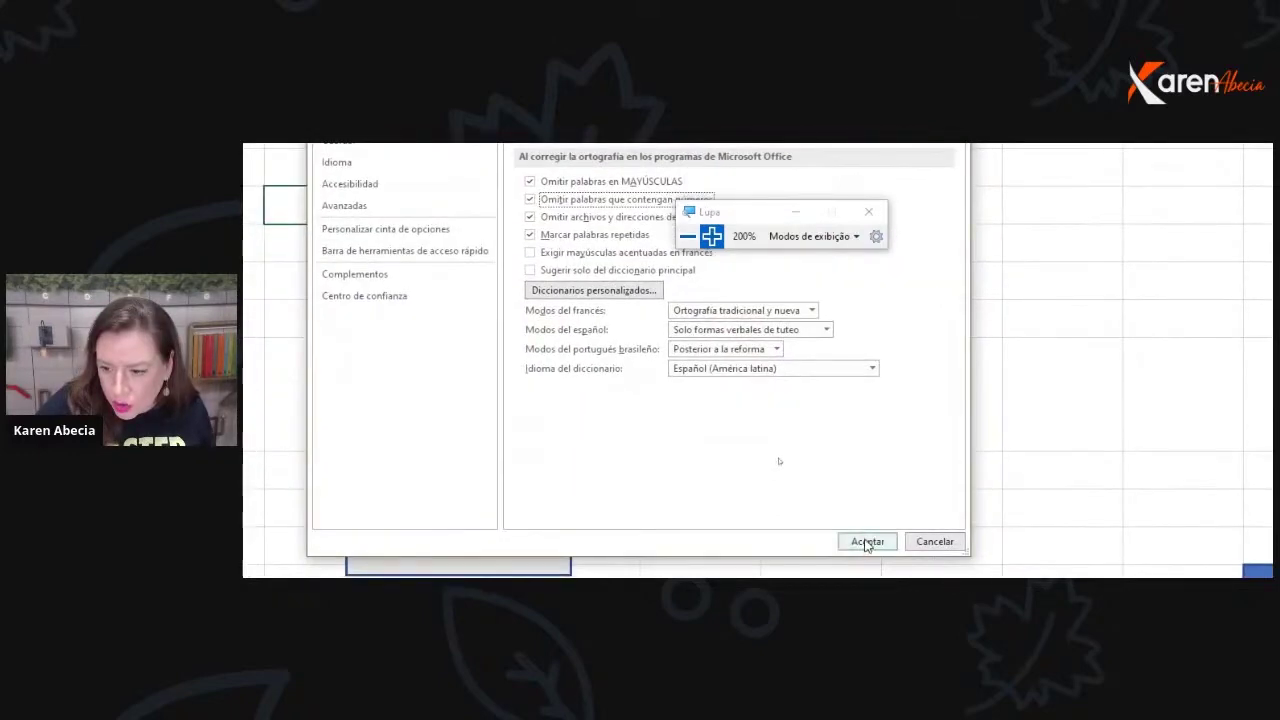
{"action": "left_click", "coordinate": [866, 540]}
{"action": "left_click", "coordinate": [688, 241]}
{"action": "left_click", "coordinate": [636, 292]}
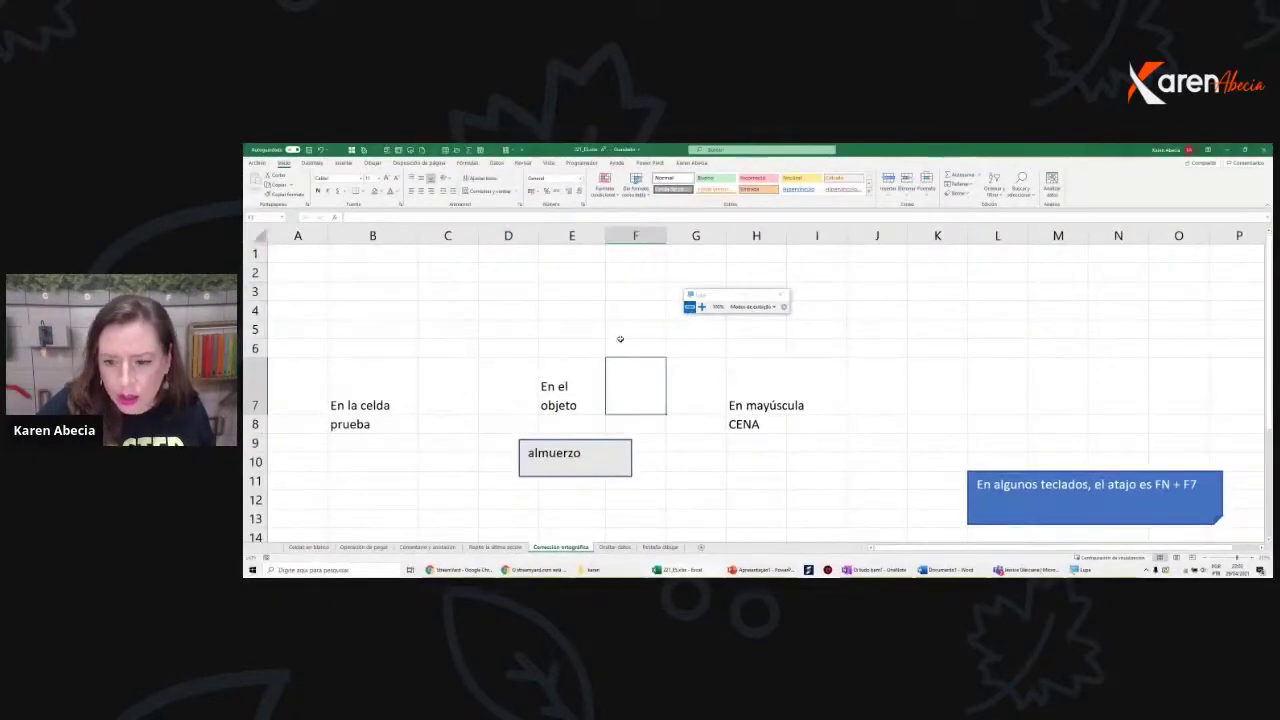
Type CHOCOLATTE into F3, then replace F4's text with pantalones3
{"action": "type", "text": "chocolattteCHOCO"}
{"action": "key", "text": "BackSpace"}
{"action": "key", "text": "BackSpace"}
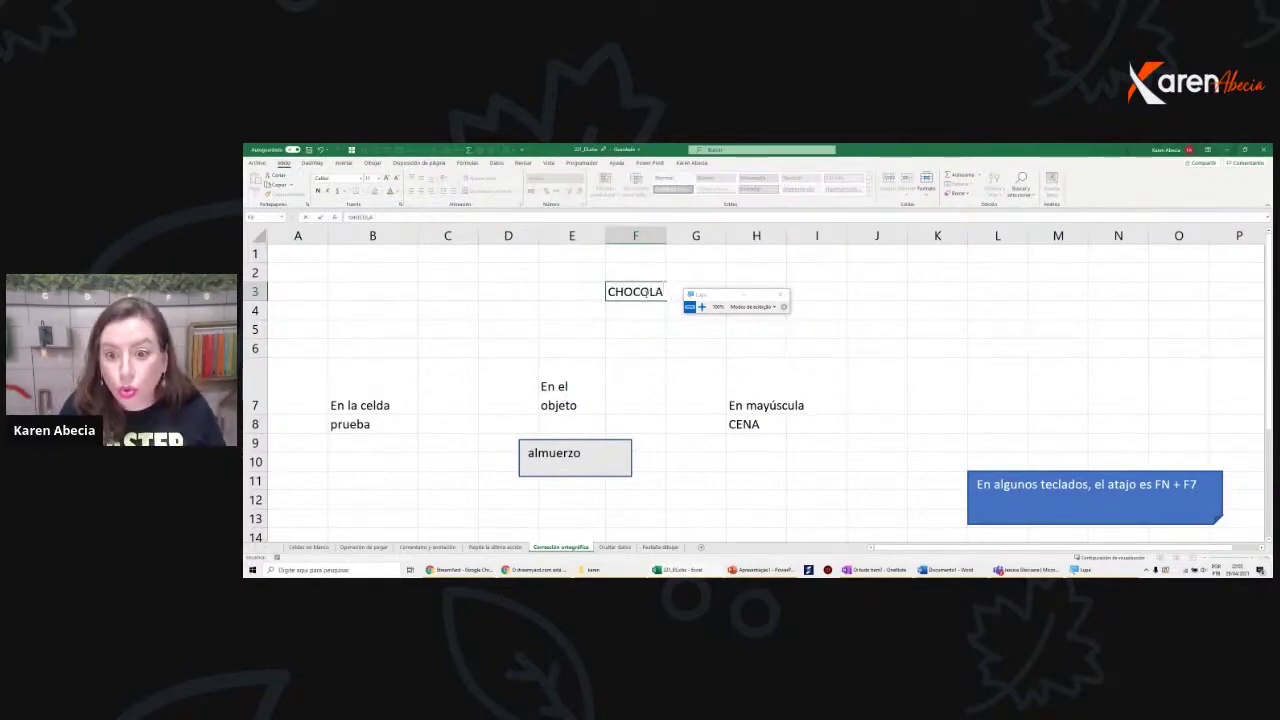
{"action": "type", "text": "E"}
{"action": "key", "text": "Return"}
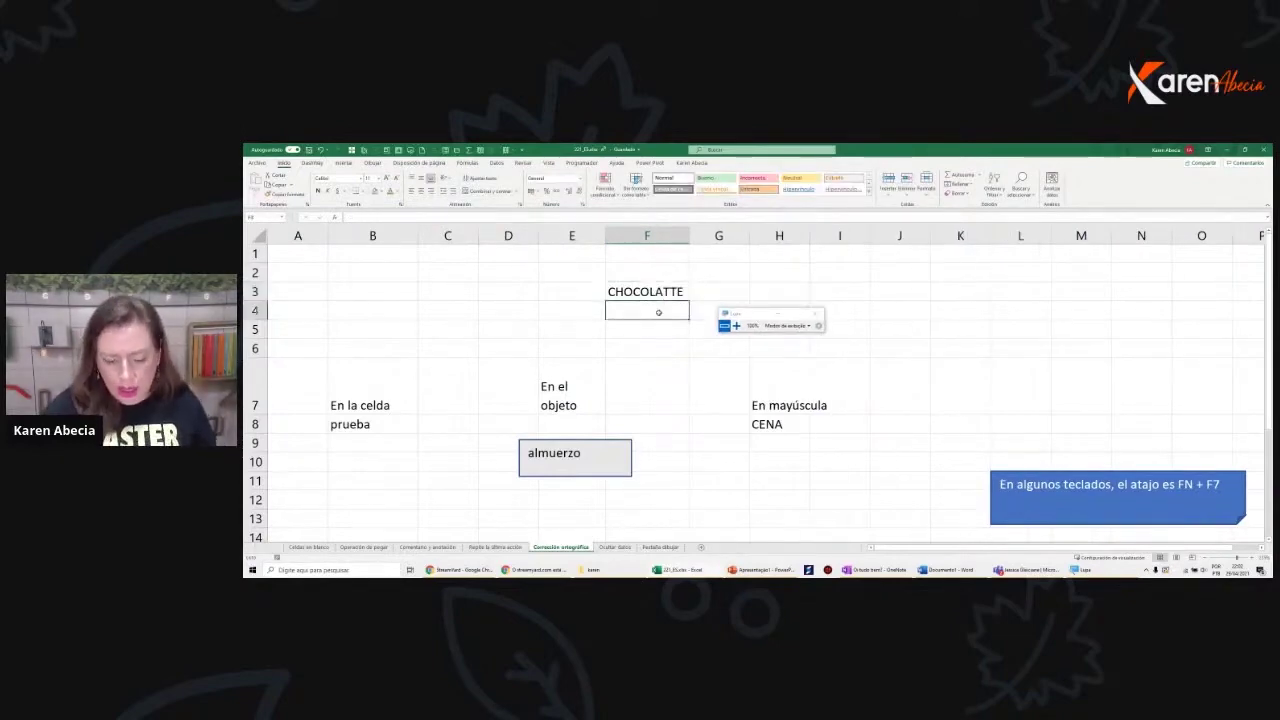
{"action": "type", "text": "PANTALQNE"}
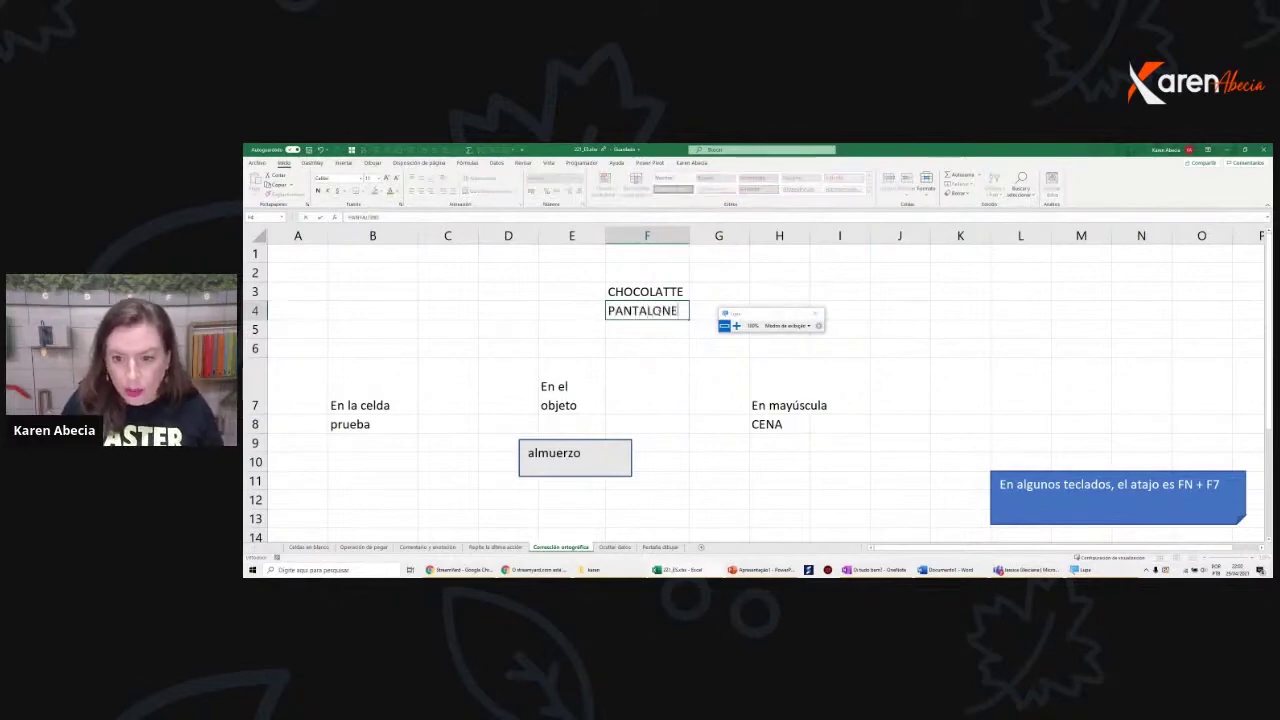
{"action": "key", "text": "BackSpace"}
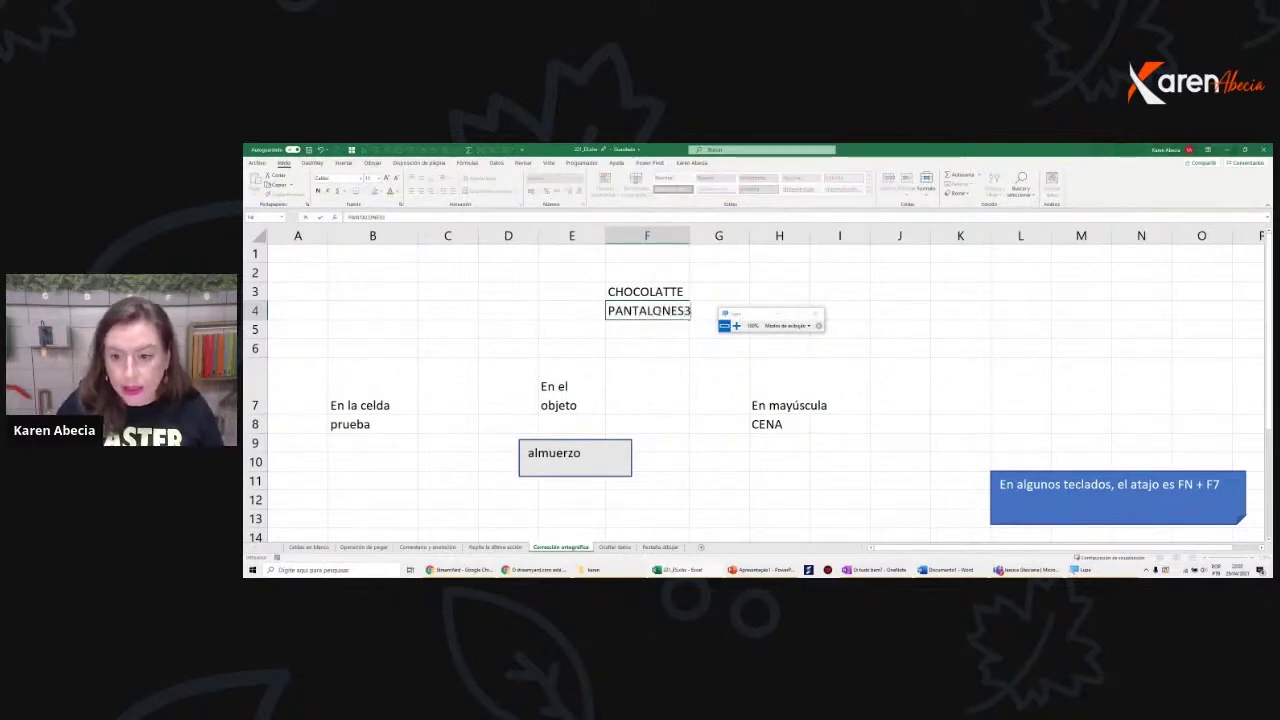
{"action": "left_click_drag", "start_coordinate": [608, 311], "coordinate": [692, 311]}
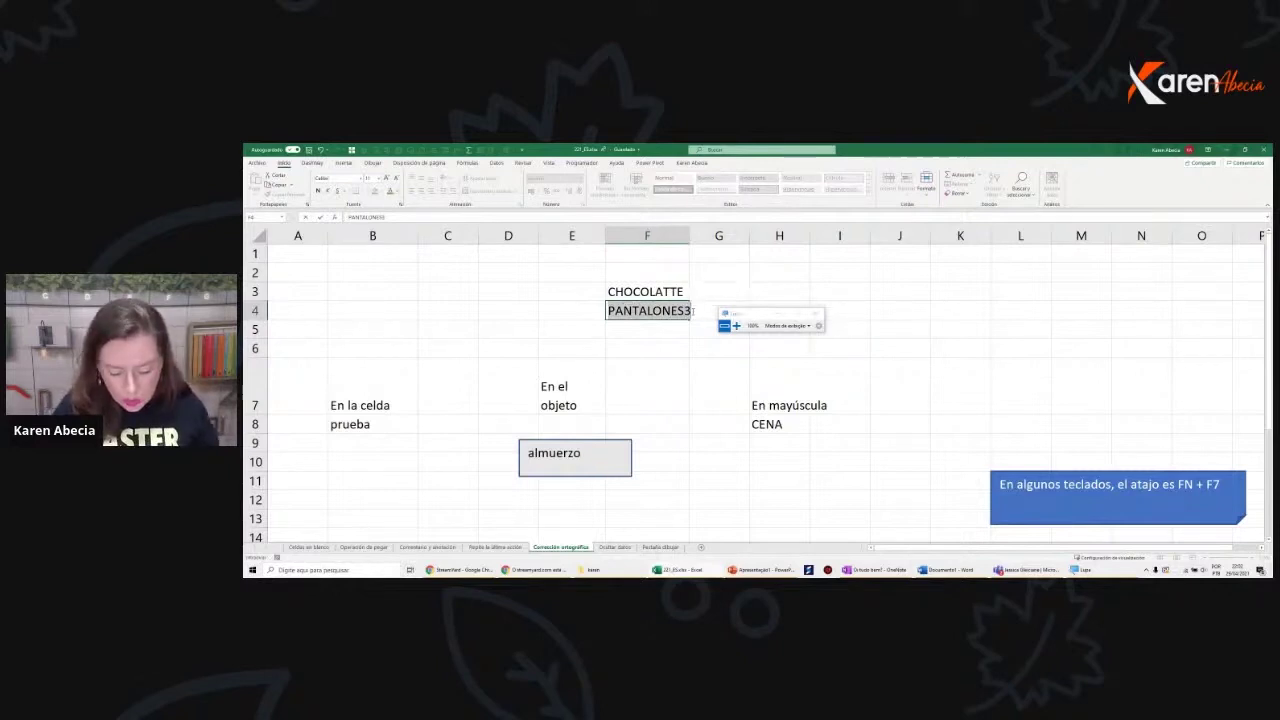
{"action": "type", "text": "pantalones3"}
{"action": "left_click", "coordinate": [590, 316]}
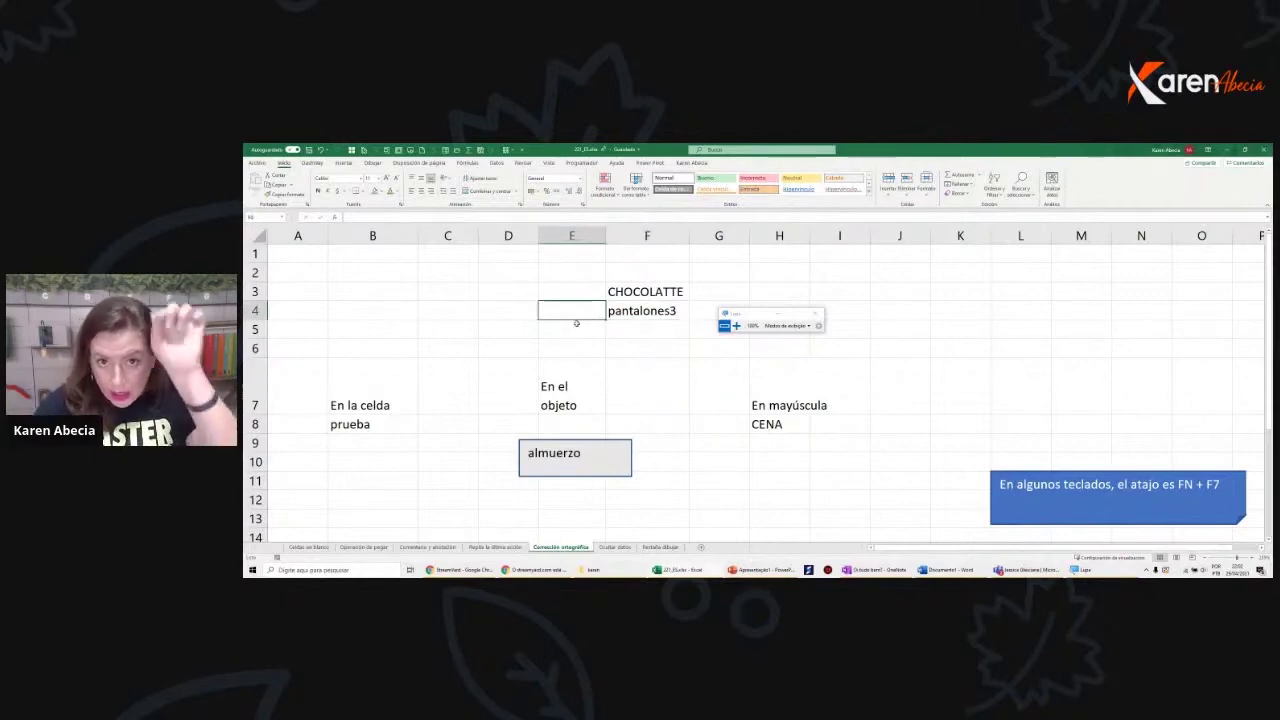
{"action": "left_click", "coordinate": [630, 292]}
{"action": "left_click", "coordinate": [585, 327]}
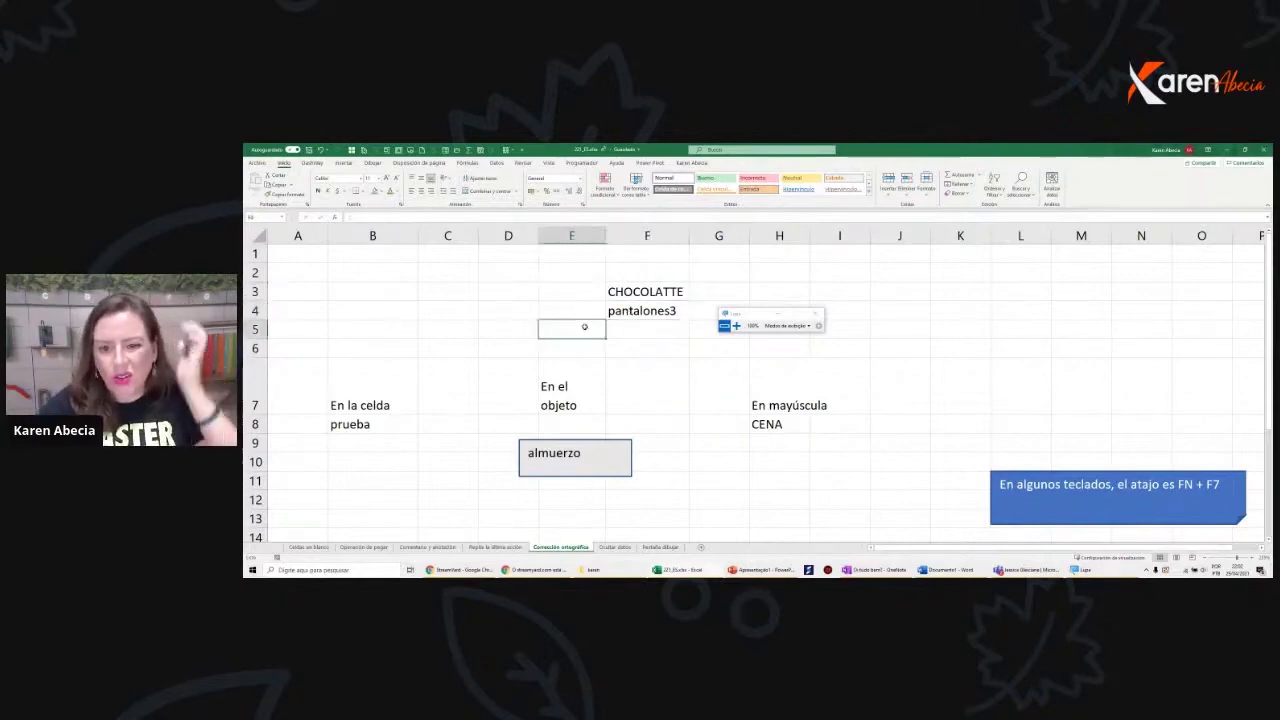
{"action": "key", "text": "F7"}
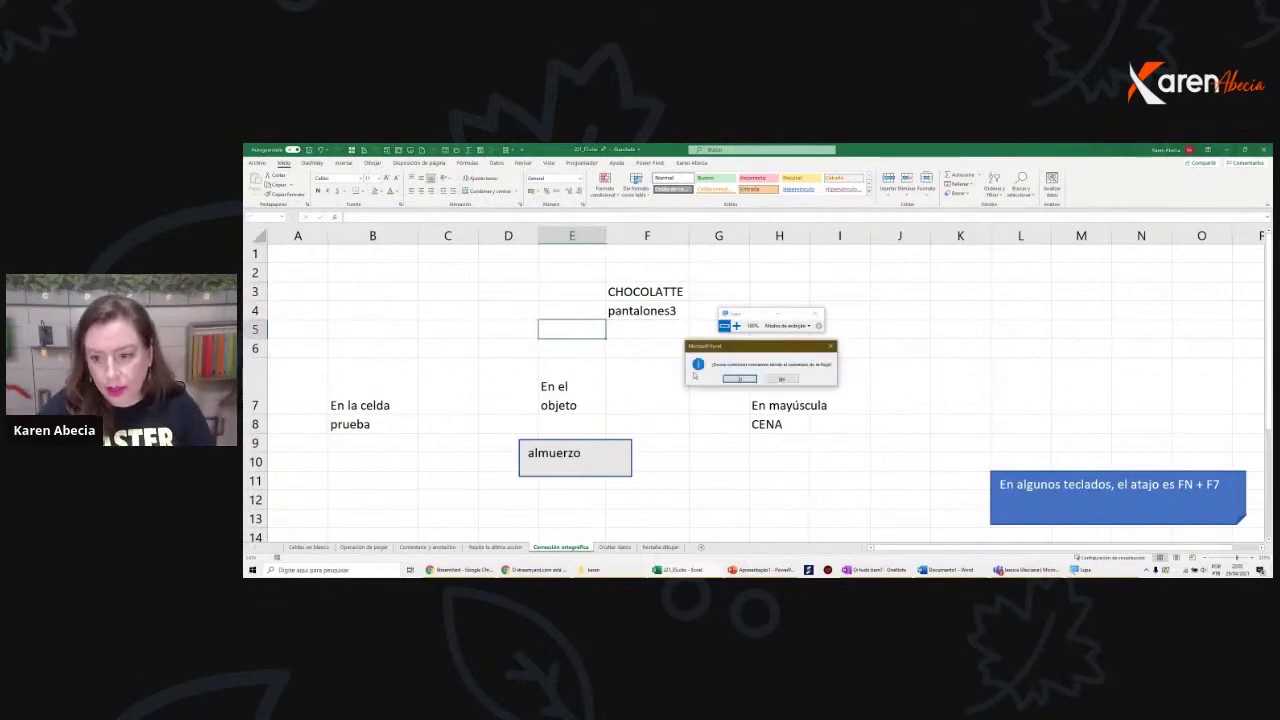
{"action": "left_click", "coordinate": [728, 381]}
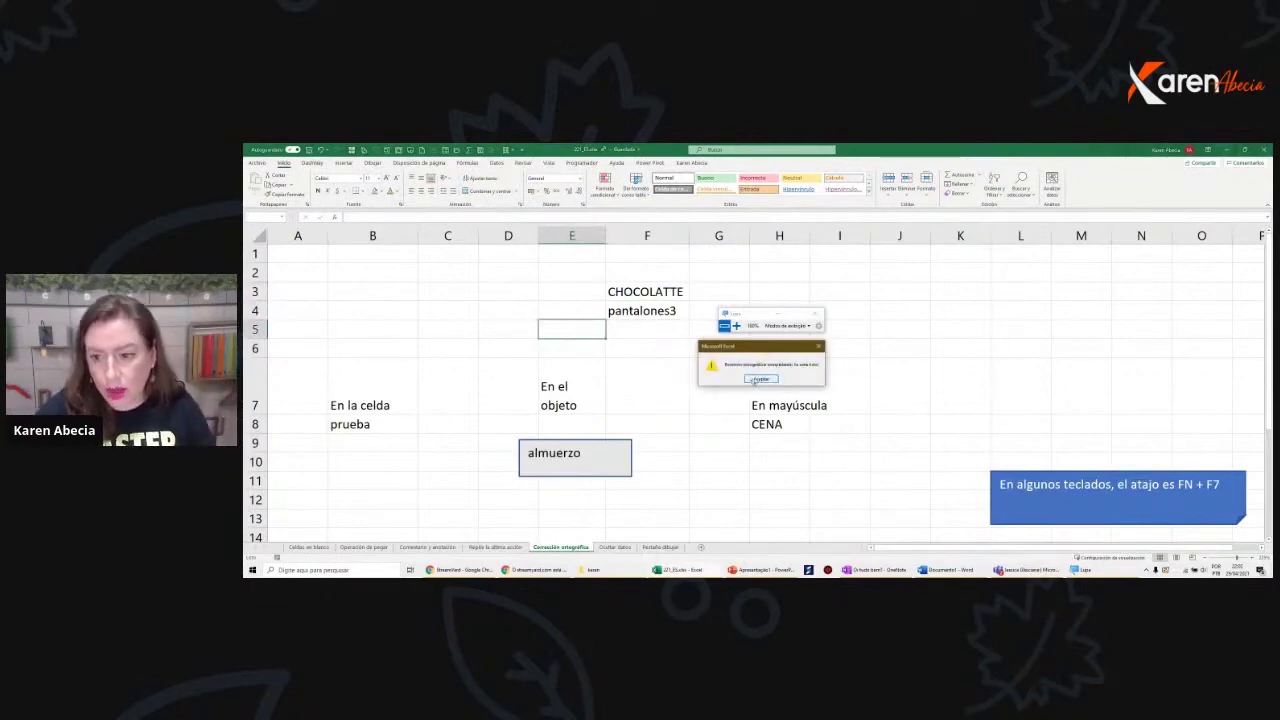
{"action": "left_click", "coordinate": [736, 326]}
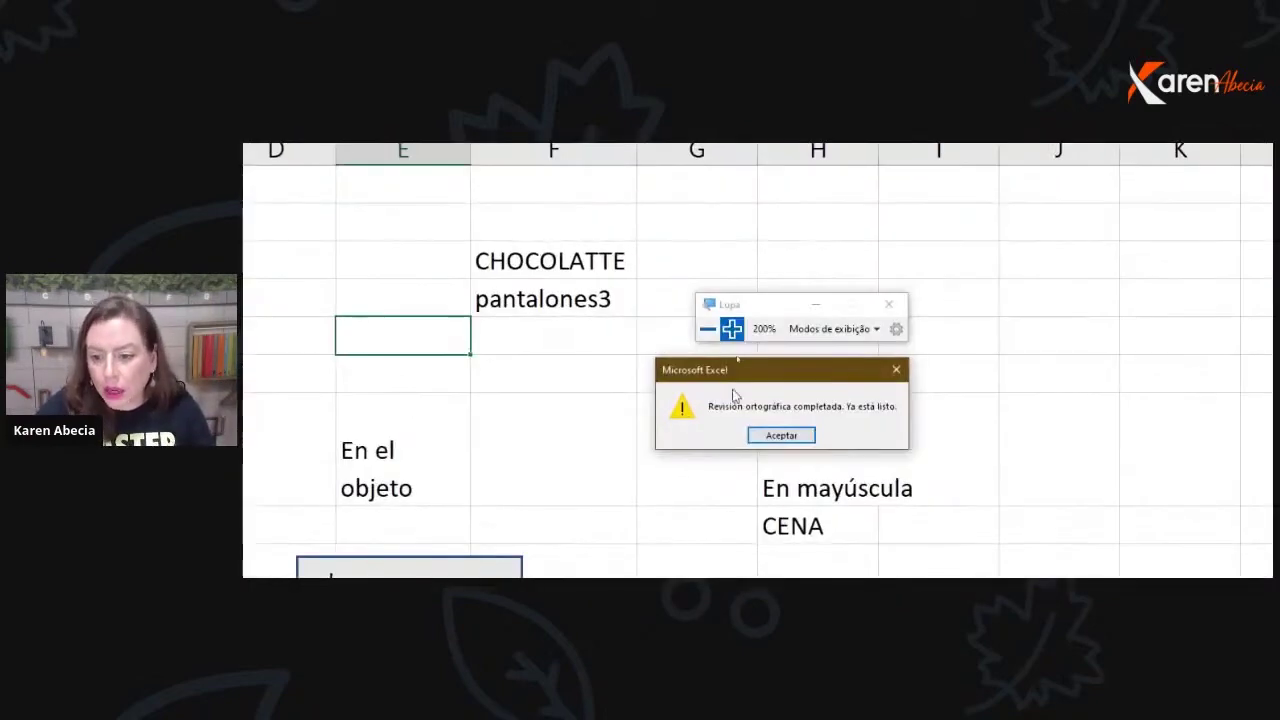
{"action": "left_click_drag", "start_coordinate": [731, 381], "coordinate": [458, 356]}
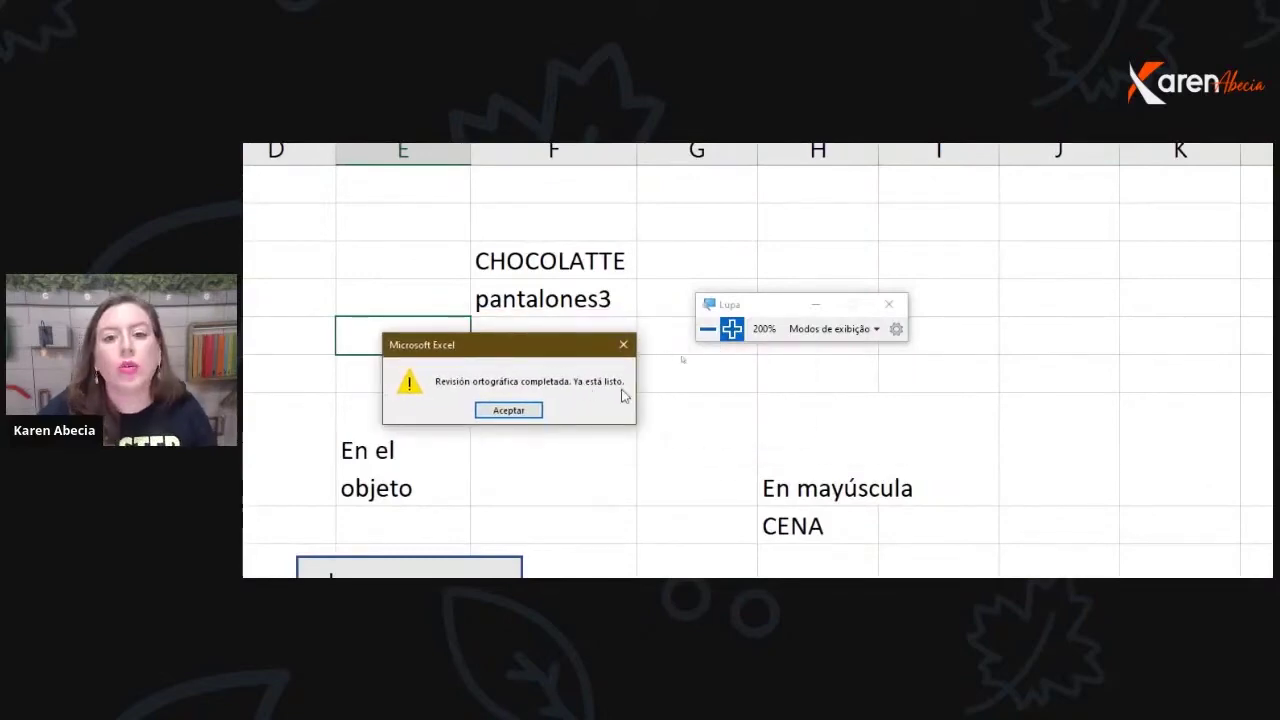
{"action": "left_click", "coordinate": [508, 410]}
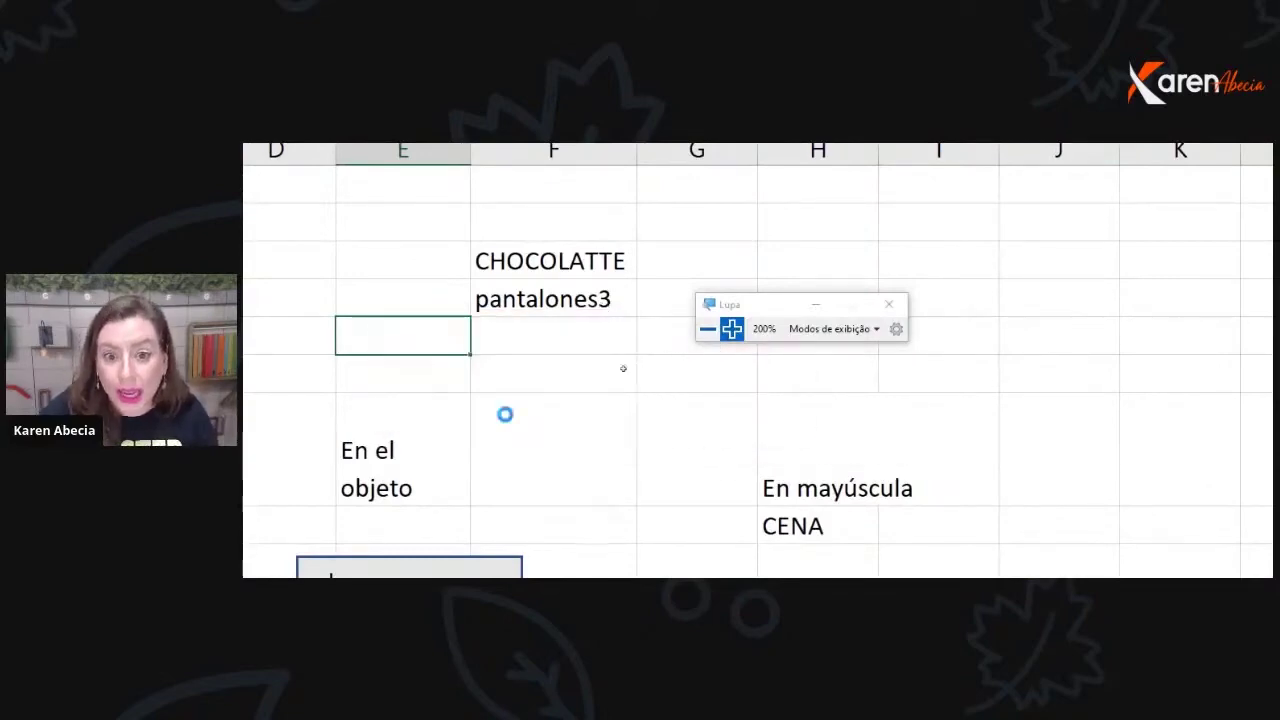
{"action": "left_click", "coordinate": [708, 328]}
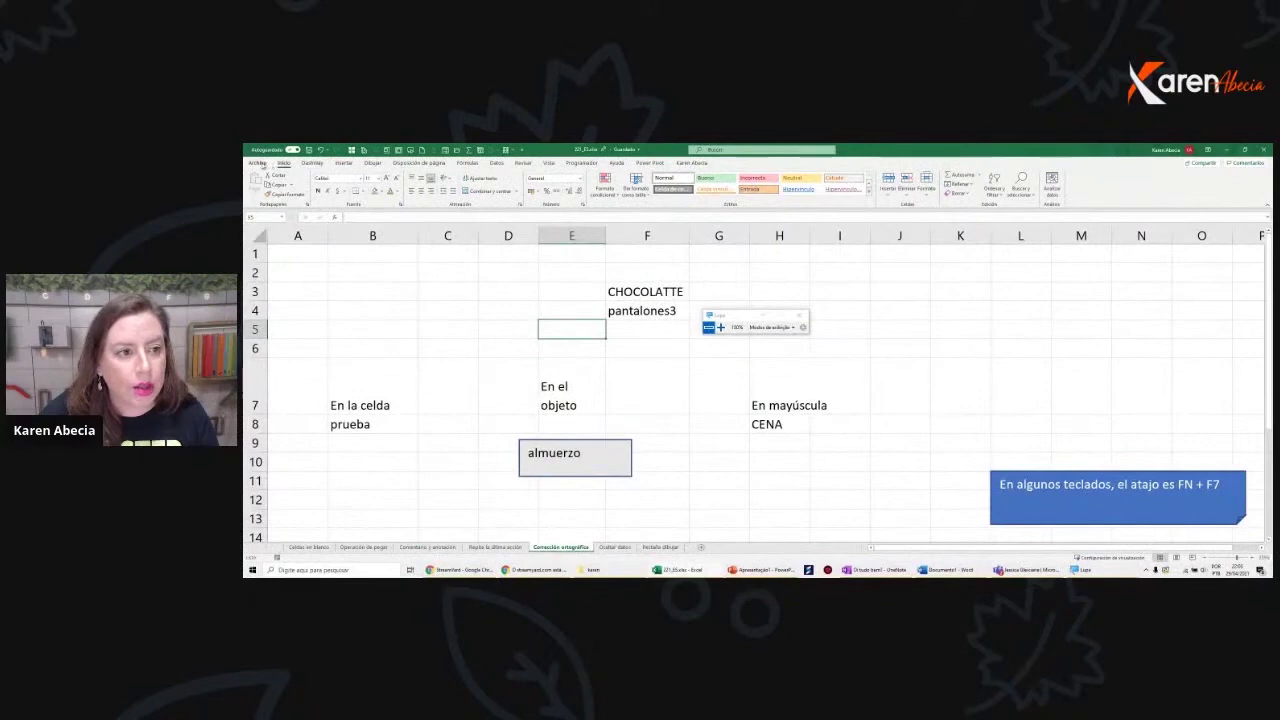
In Options > Revisión, uncheck 'Omitir palabras en MAYÚSCULAS' and 'Omitir palabras que contengan números', then Aceptar
{"action": "left_click", "coordinate": [258, 163]}
{"action": "left_click", "coordinate": [263, 537]}
{"action": "left_click", "coordinate": [609, 268]}
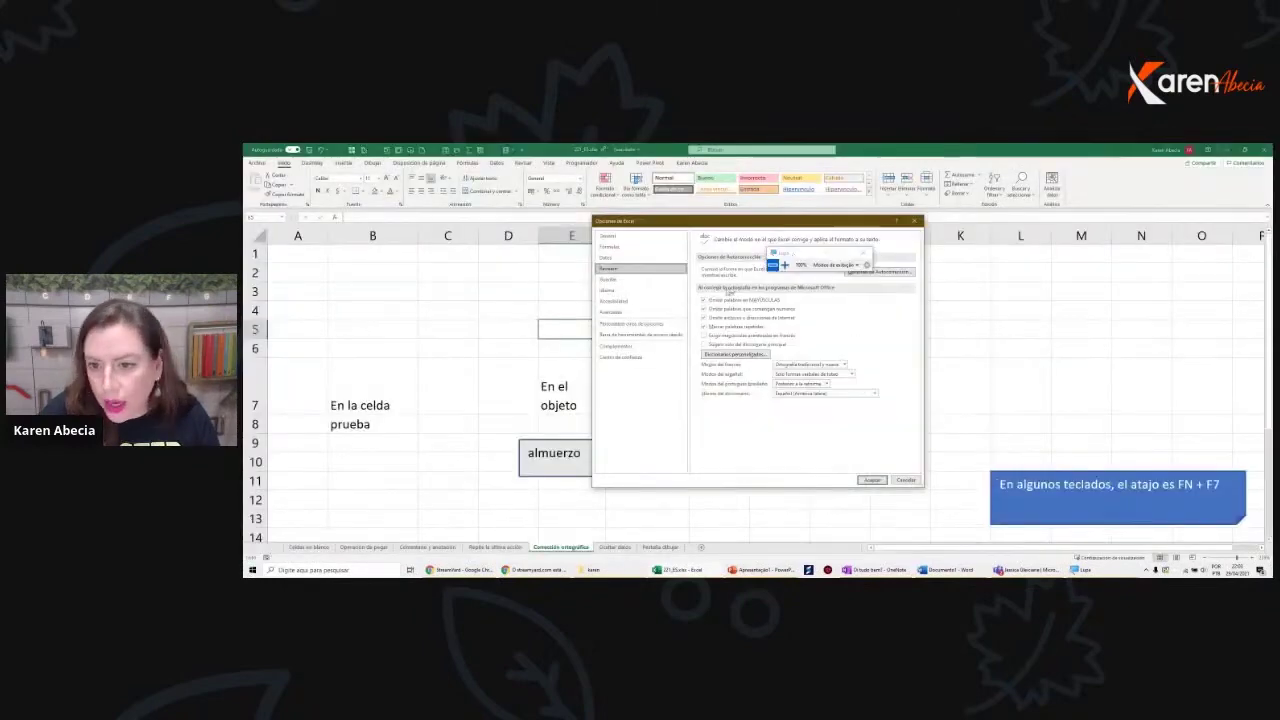
{"action": "left_click", "coordinate": [704, 300]}
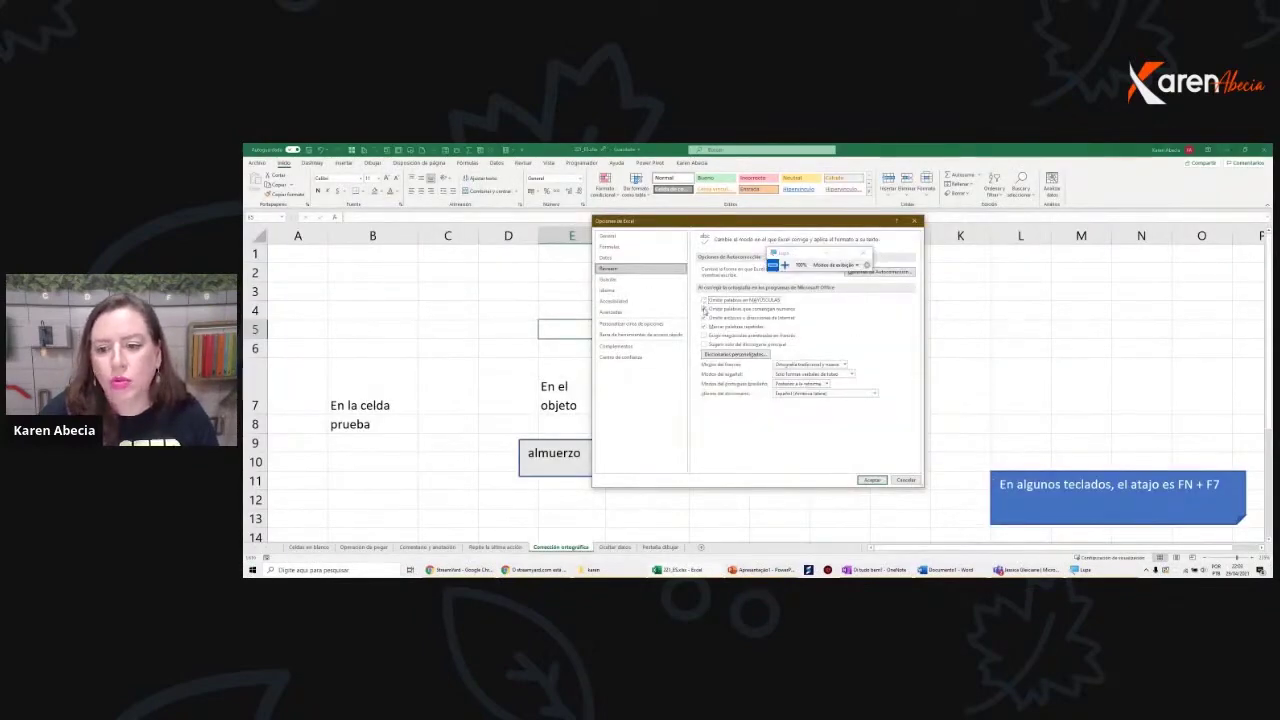
{"action": "left_click", "coordinate": [704, 309]}
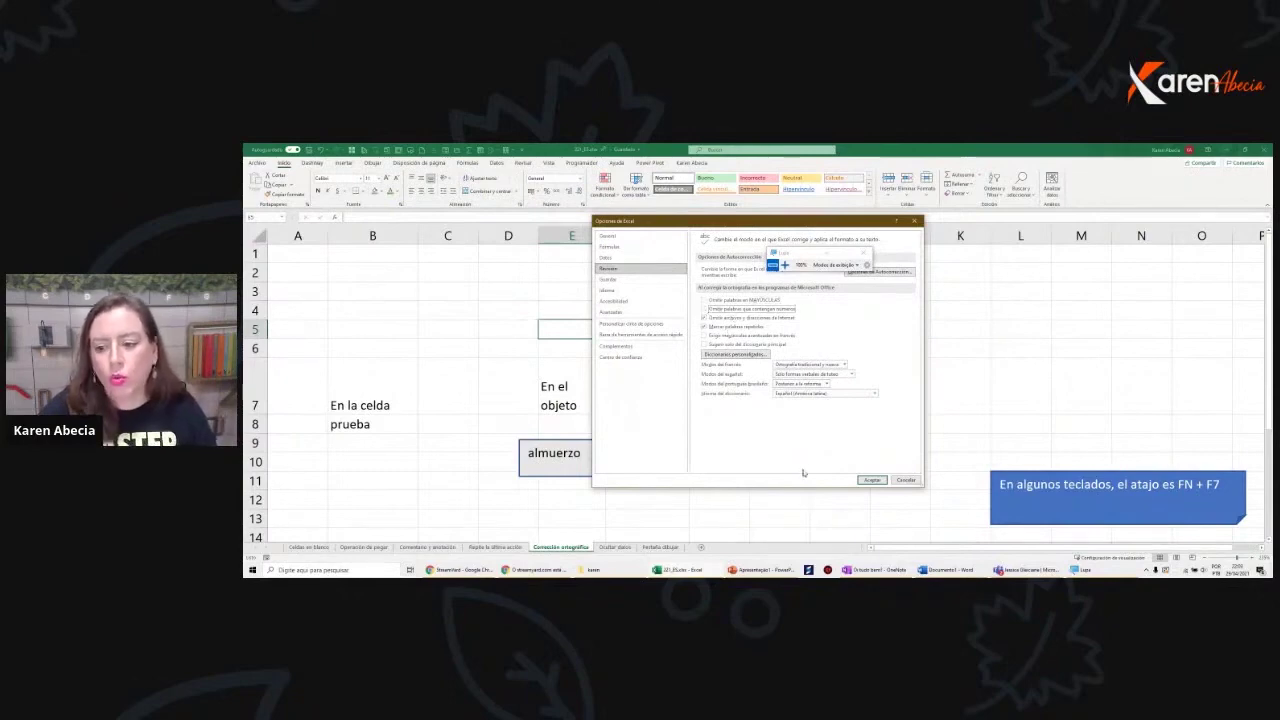
{"action": "left_click", "coordinate": [872, 480]}
{"action": "left_click", "coordinate": [510, 308]}
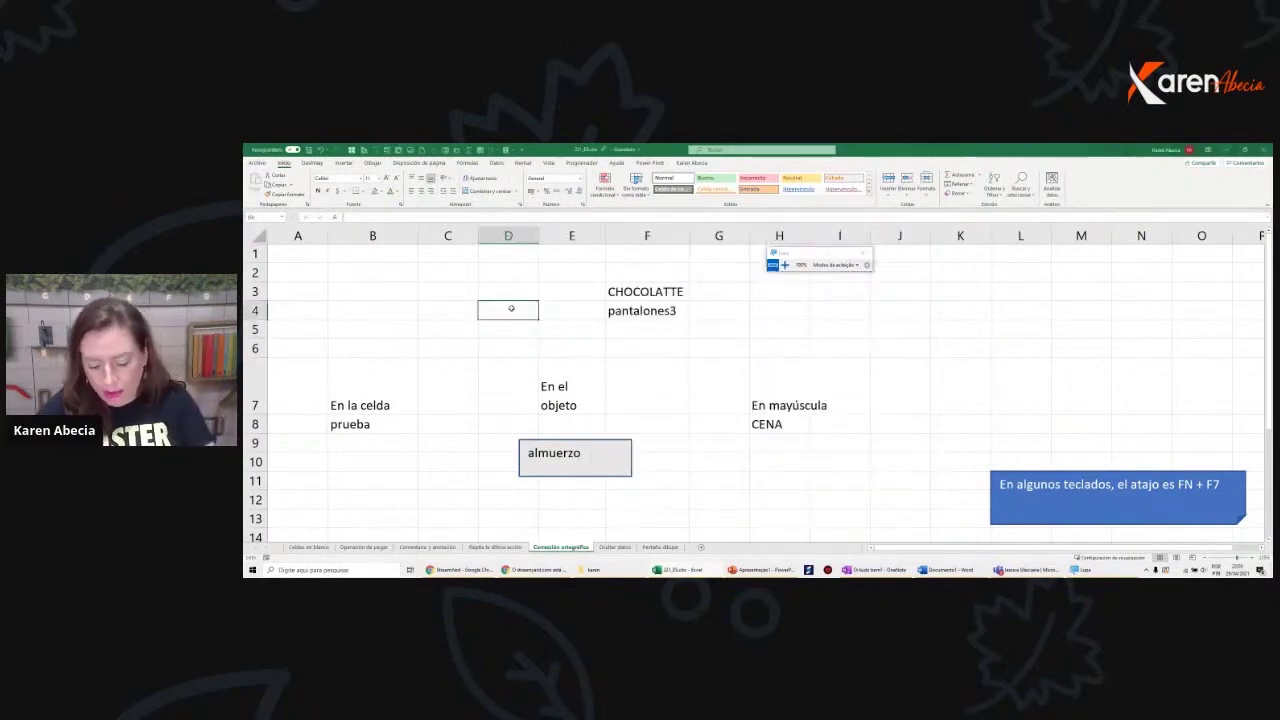
Run the F7 spell check, changing pantalones3 to pantalones and CHOCOLATTE to CHOCOLATE
{"action": "key", "text": "F7"}
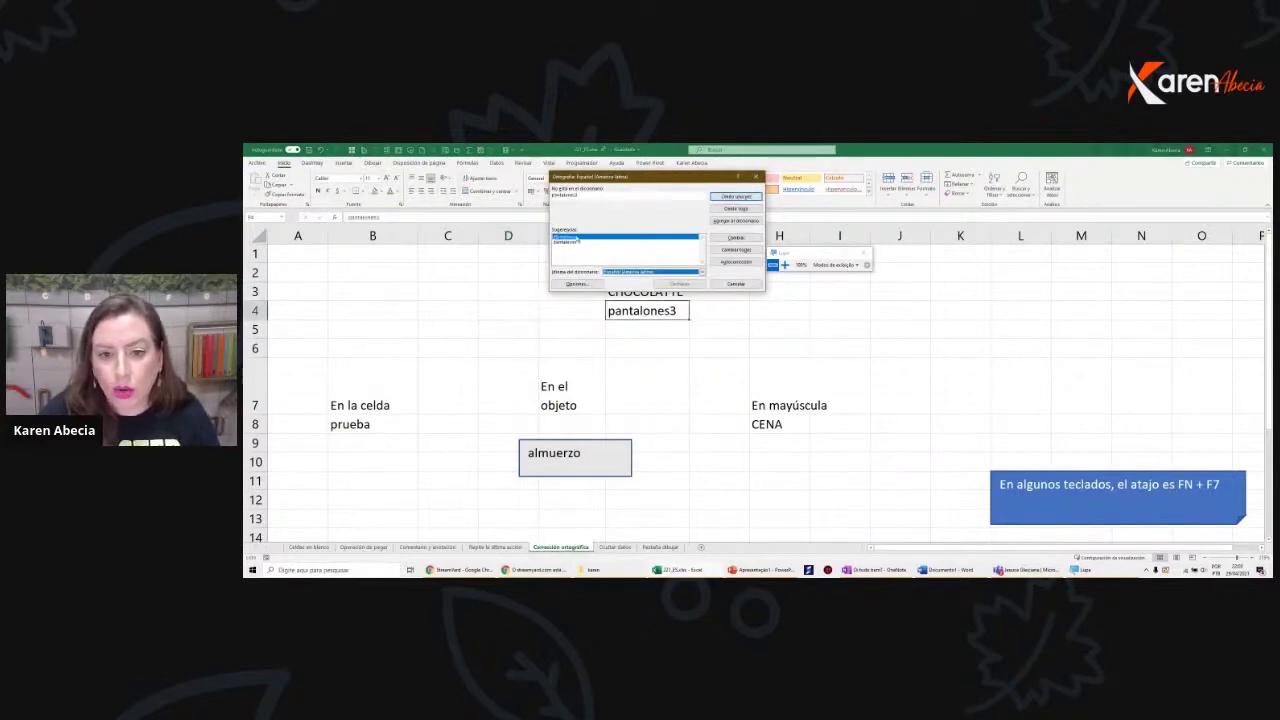
{"action": "left_click", "coordinate": [710, 240]}
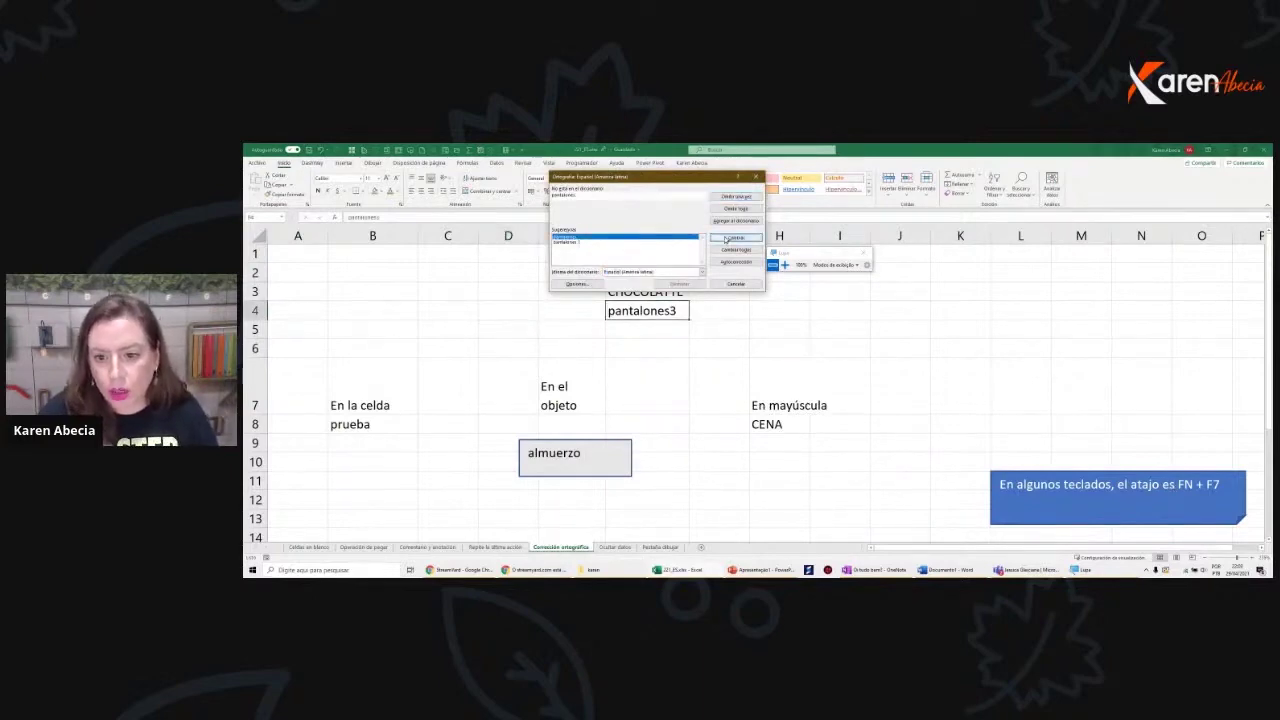
{"action": "key", "text": "Return"}
{"action": "left_click_drag", "start_coordinate": [642, 176], "coordinate": [433, 218]}
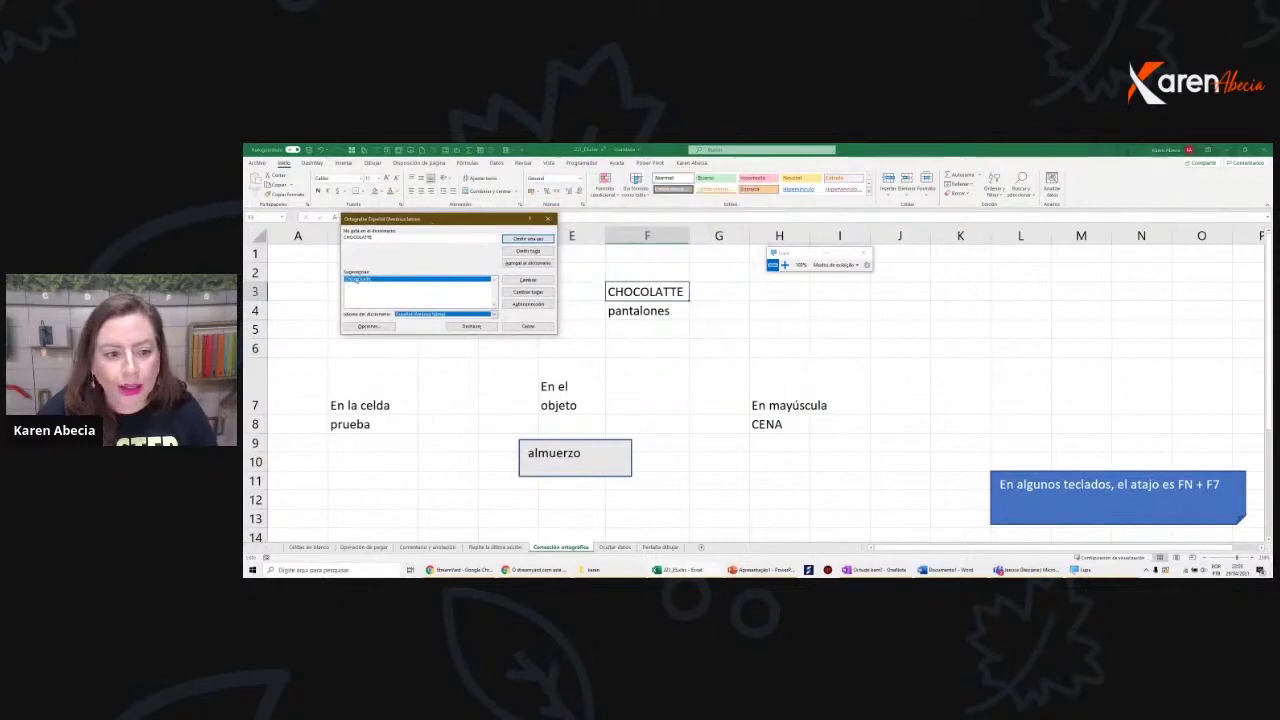
{"action": "left_click", "coordinate": [528, 280]}
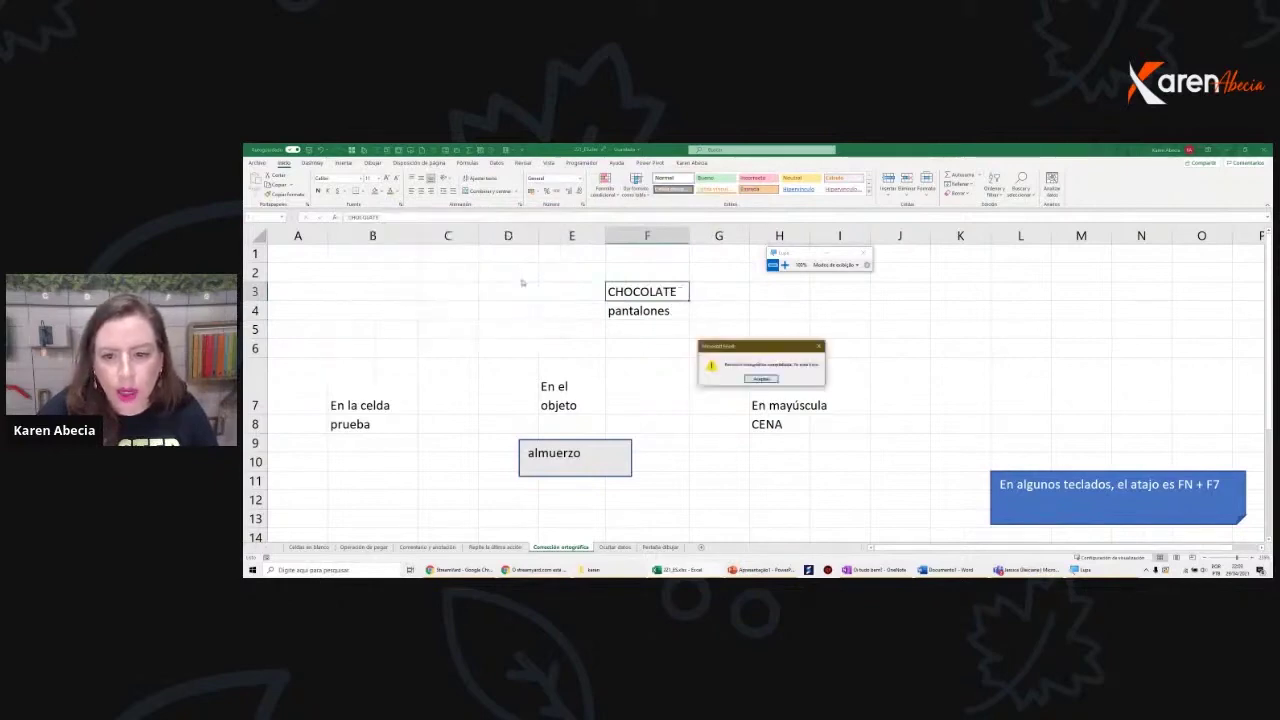
{"action": "left_click", "coordinate": [761, 379]}
{"action": "left_click", "coordinate": [575, 328]}
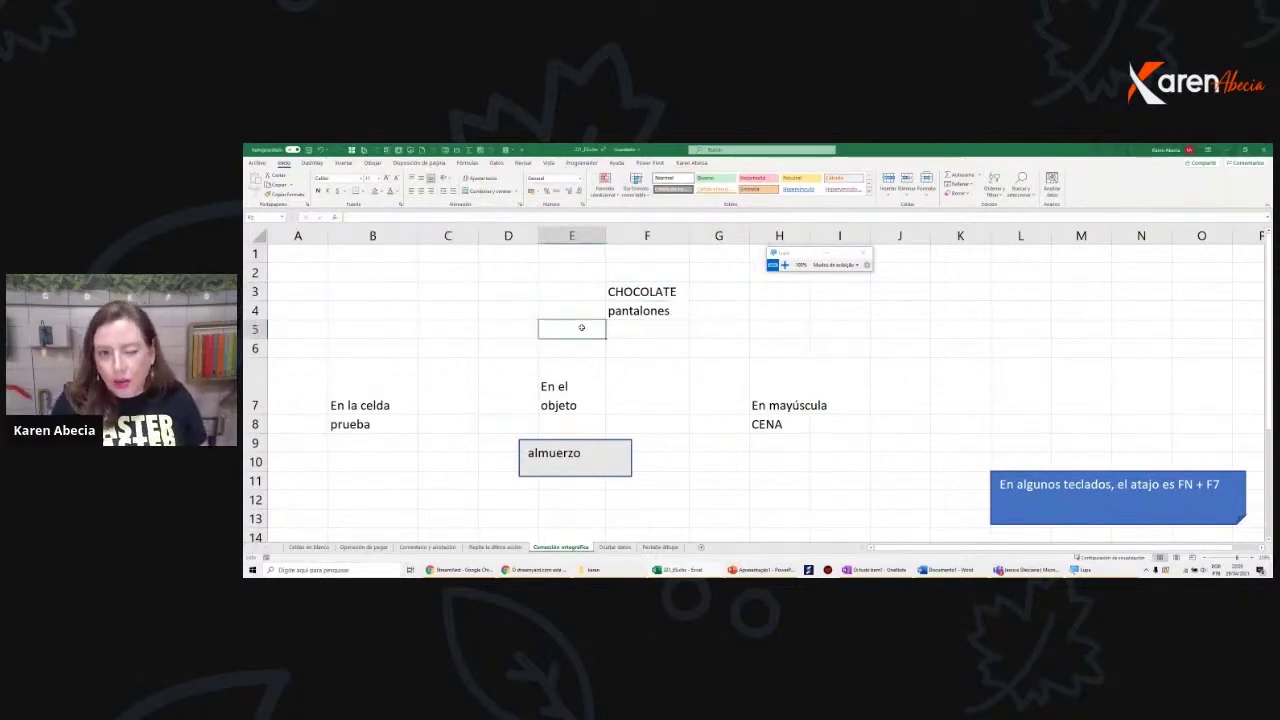